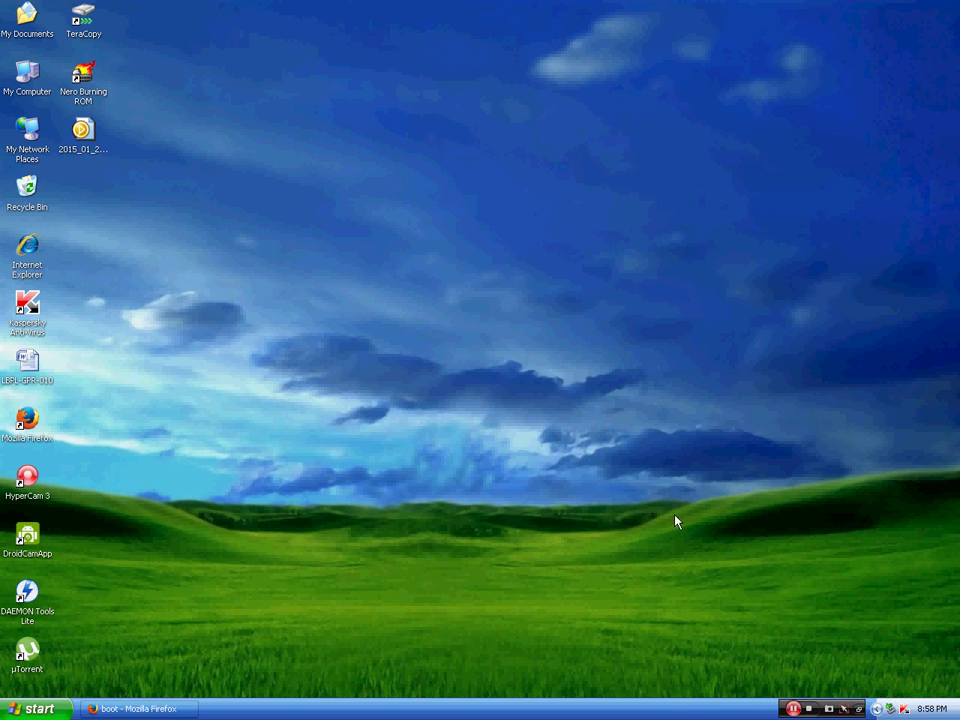
Restore Firefox and return to the kickass 'windows xp sp3' torrent search results.
click(138, 709)
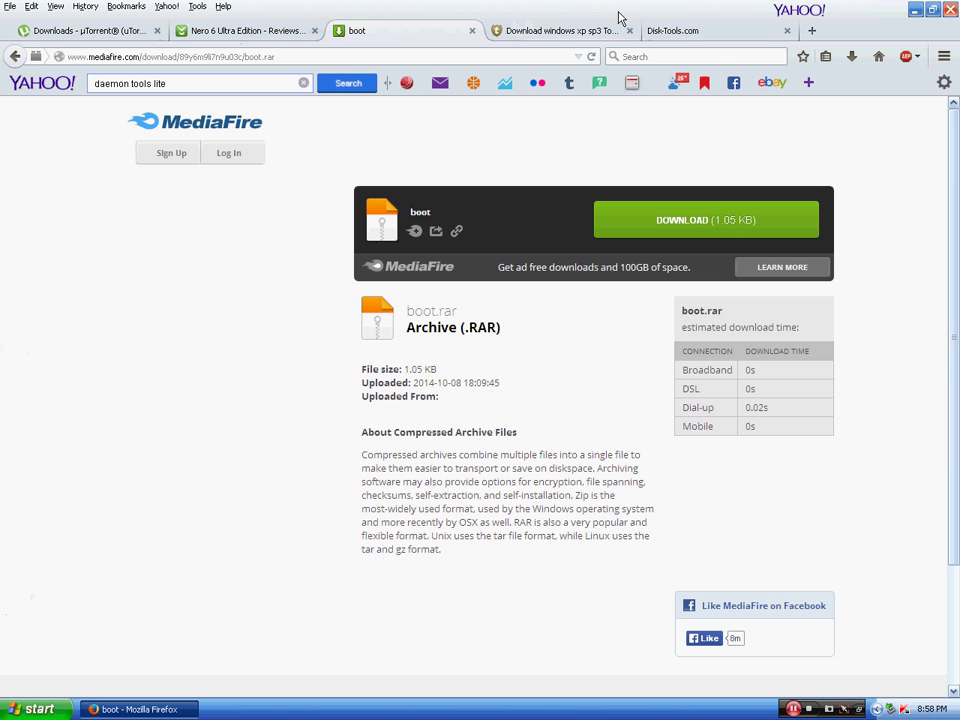
click(559, 29)
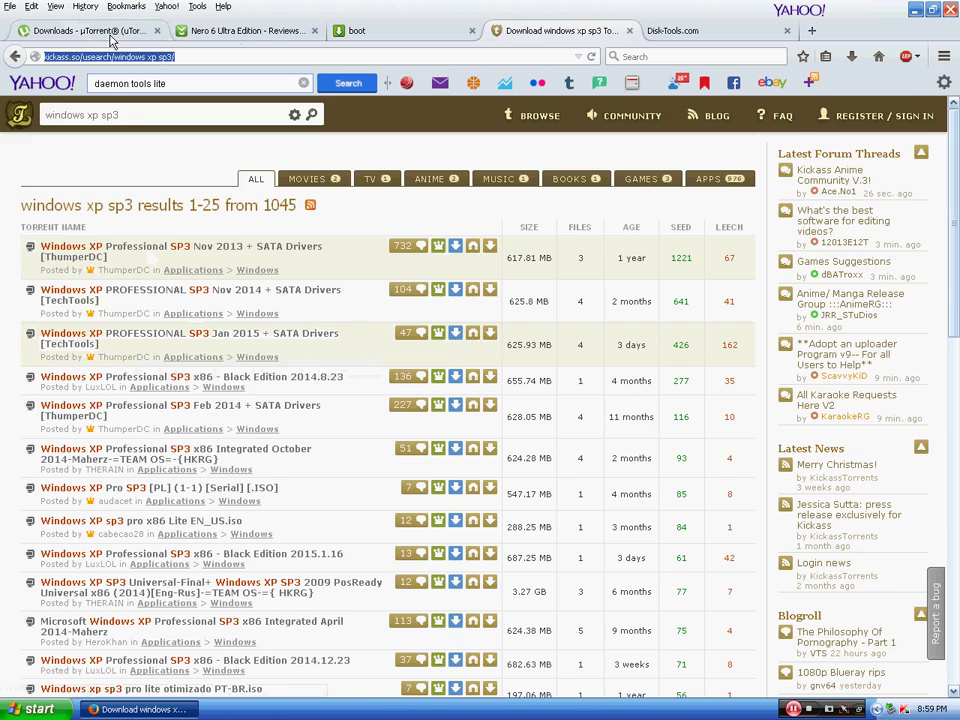
click(98, 31)
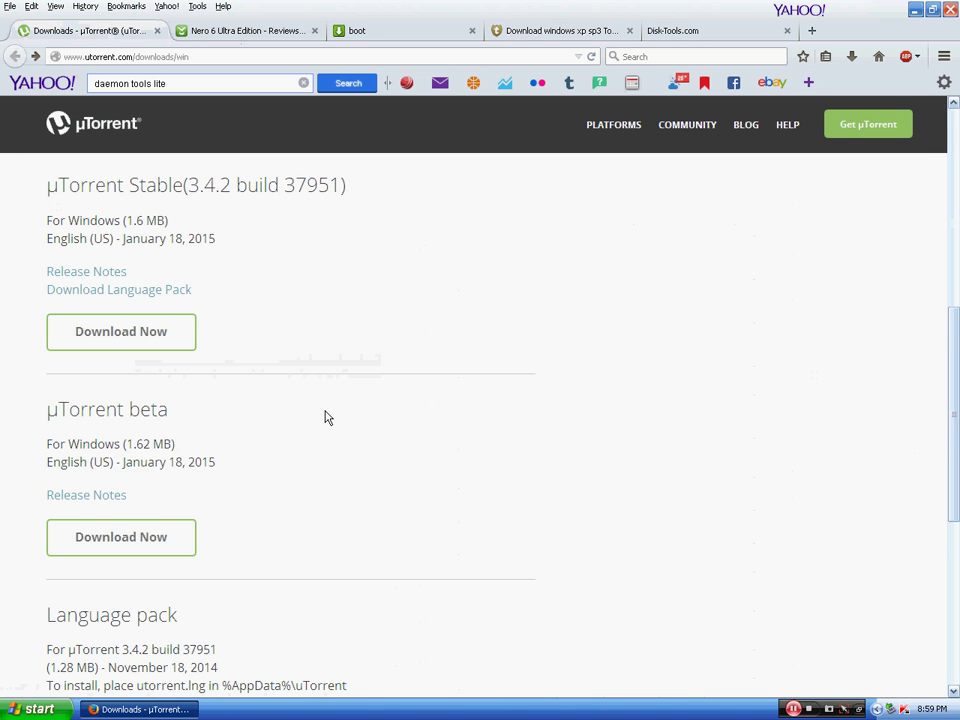
scroll(325, 417, down, 2)
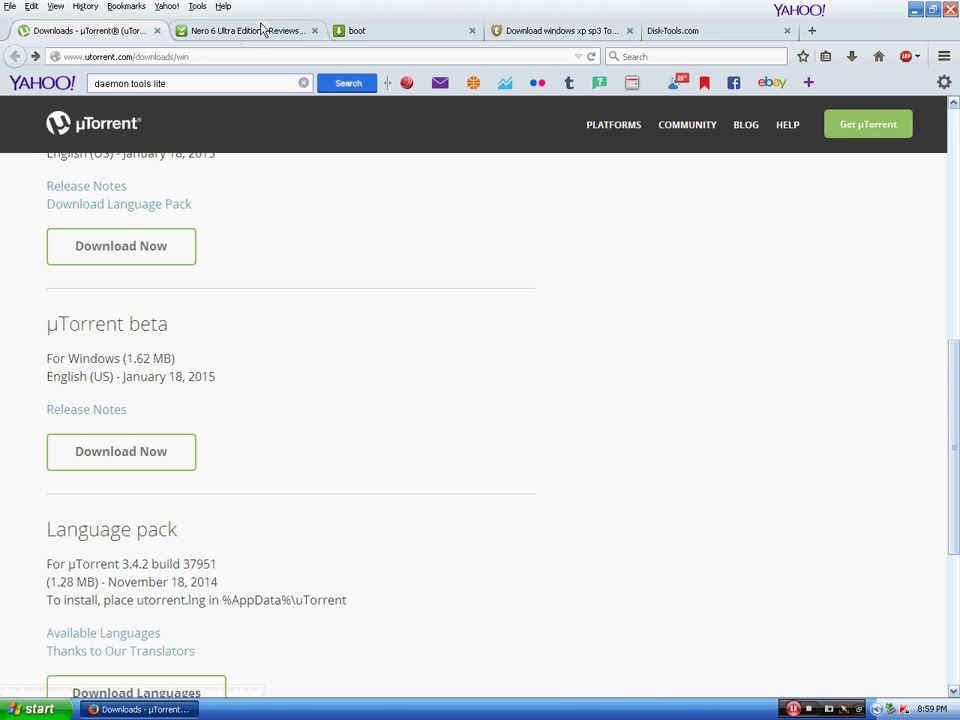
click(521, 29)
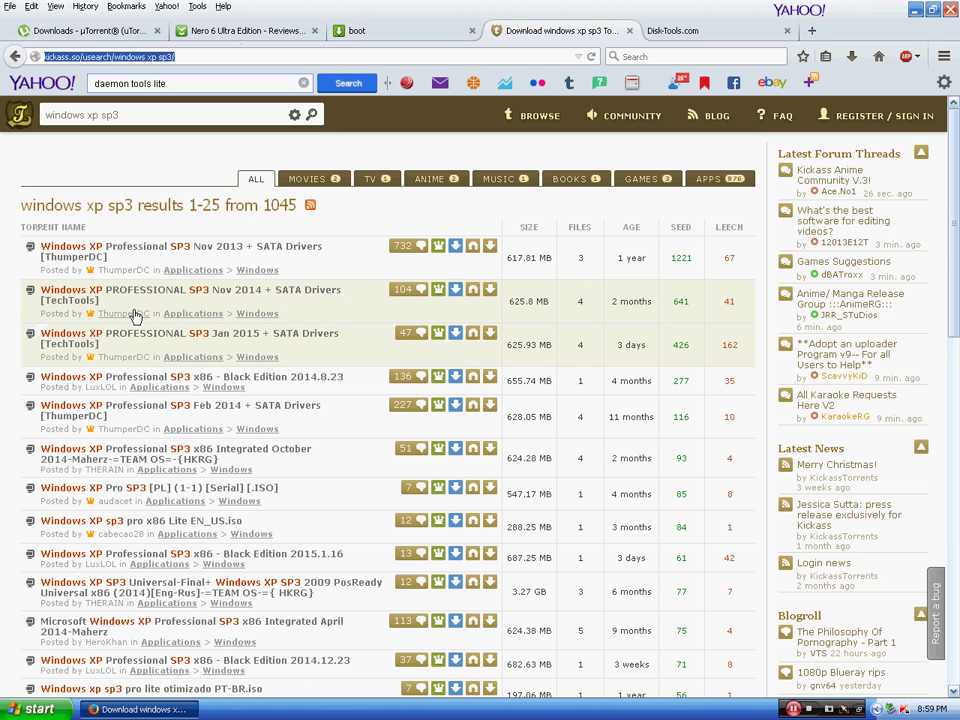
mouse_move(413, 292)
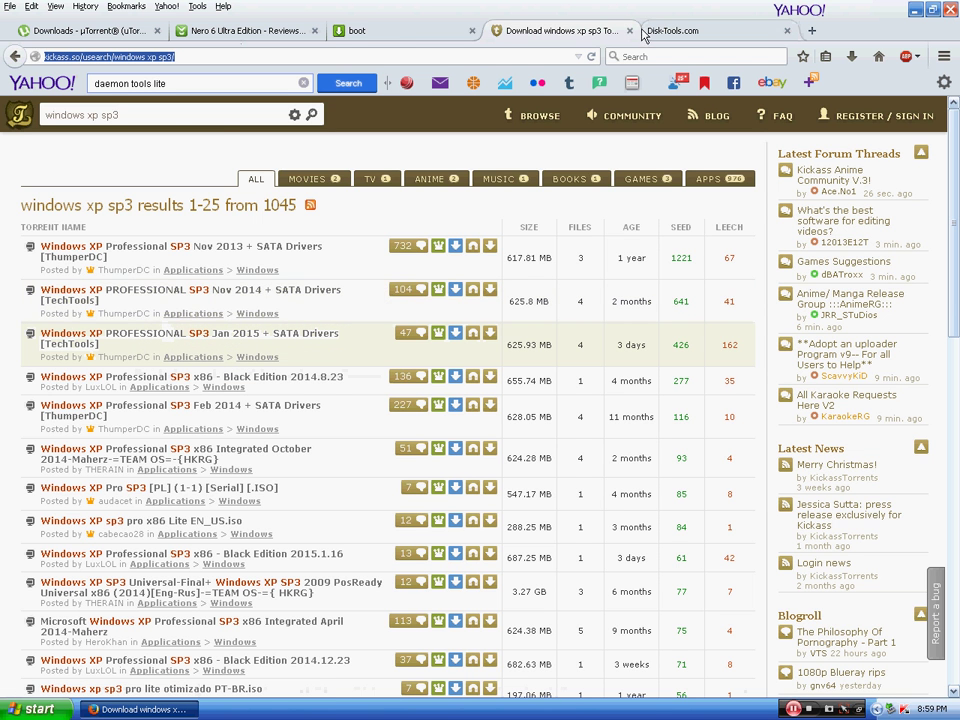
Download the 1.05 KB boot.rar archive from its MediaFire page, saving the file.
click(385, 31)
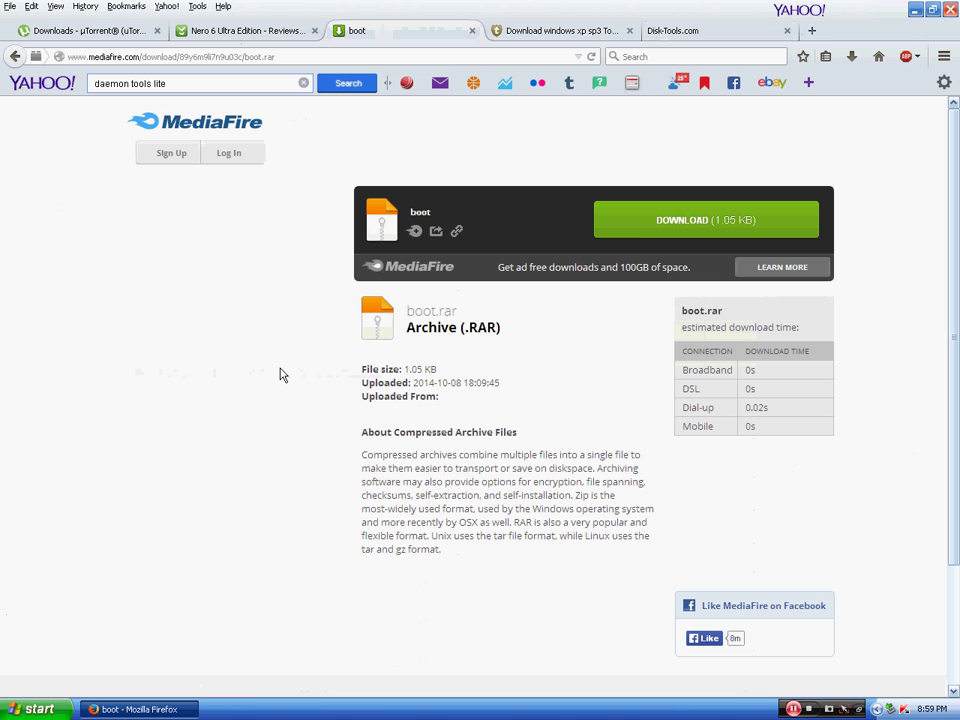
click(647, 226)
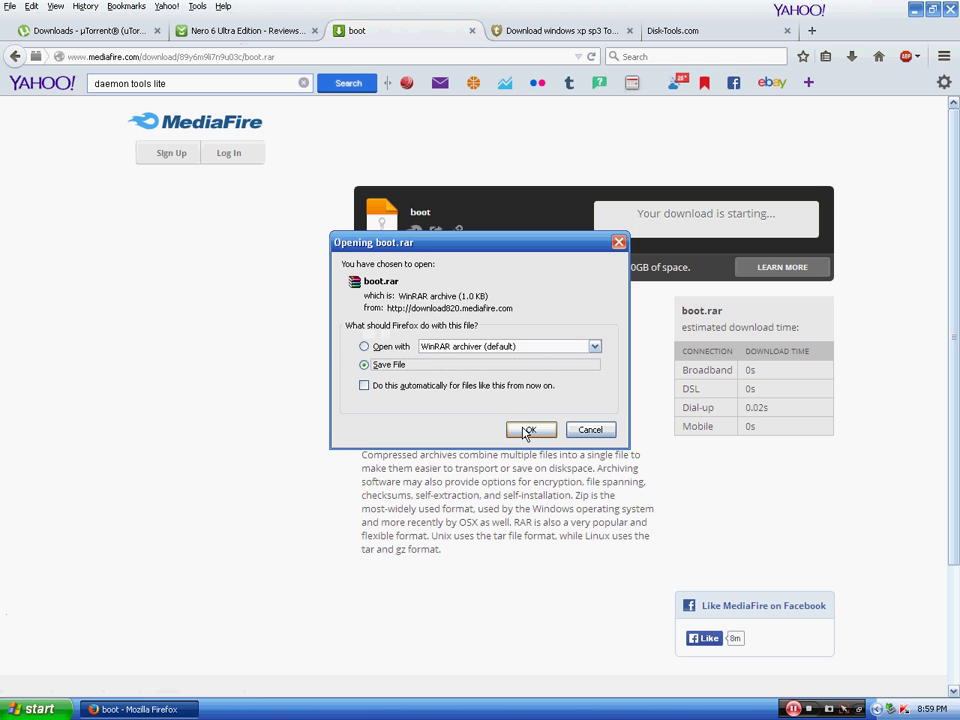
click(535, 430)
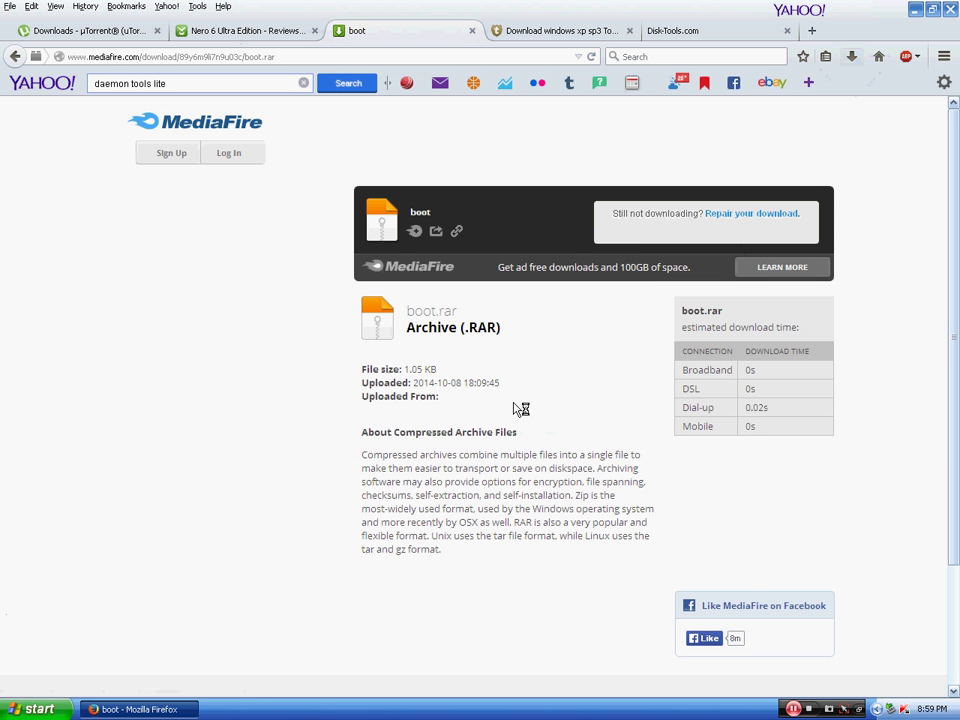
Extract boot.ima to Local Disk (D:), overwriting the existing copy, then close WinRAR.
click(122, 215)
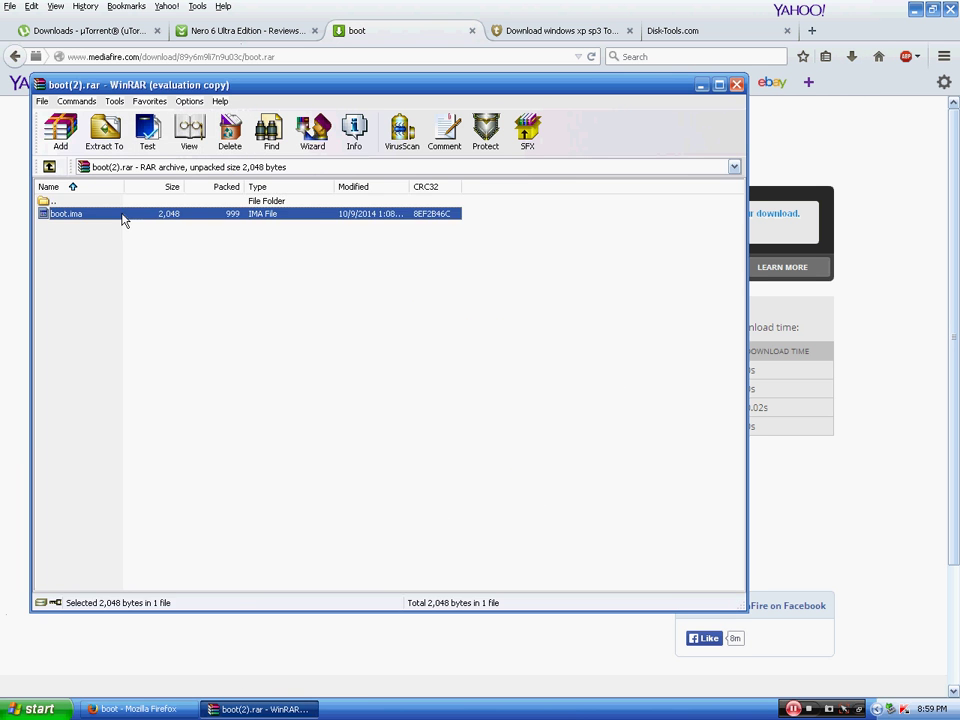
click(104, 130)
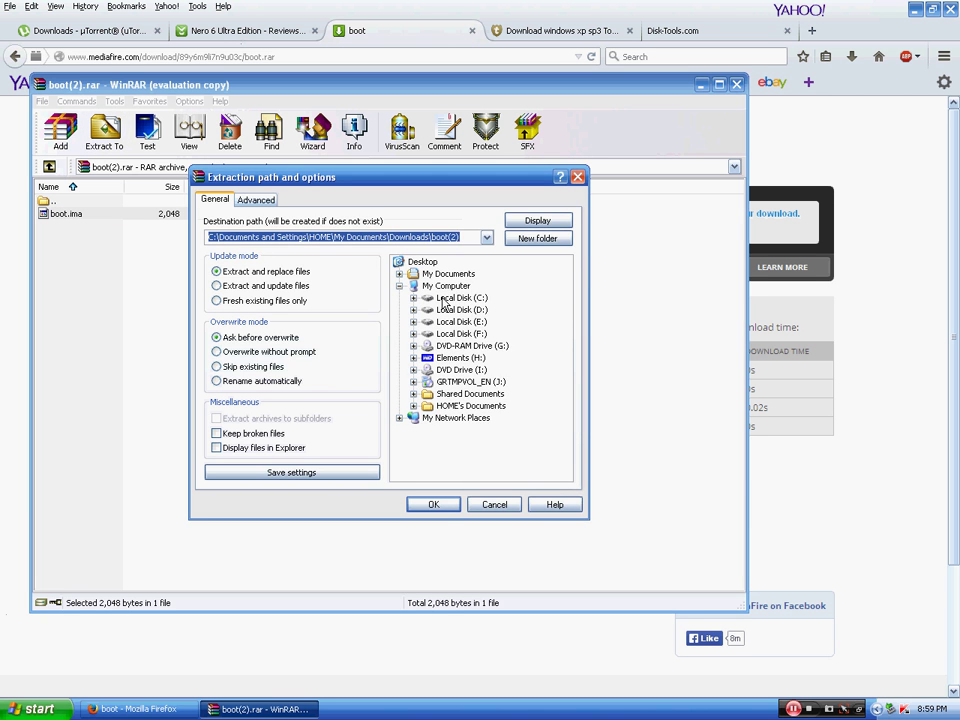
click(455, 310)
click(446, 512)
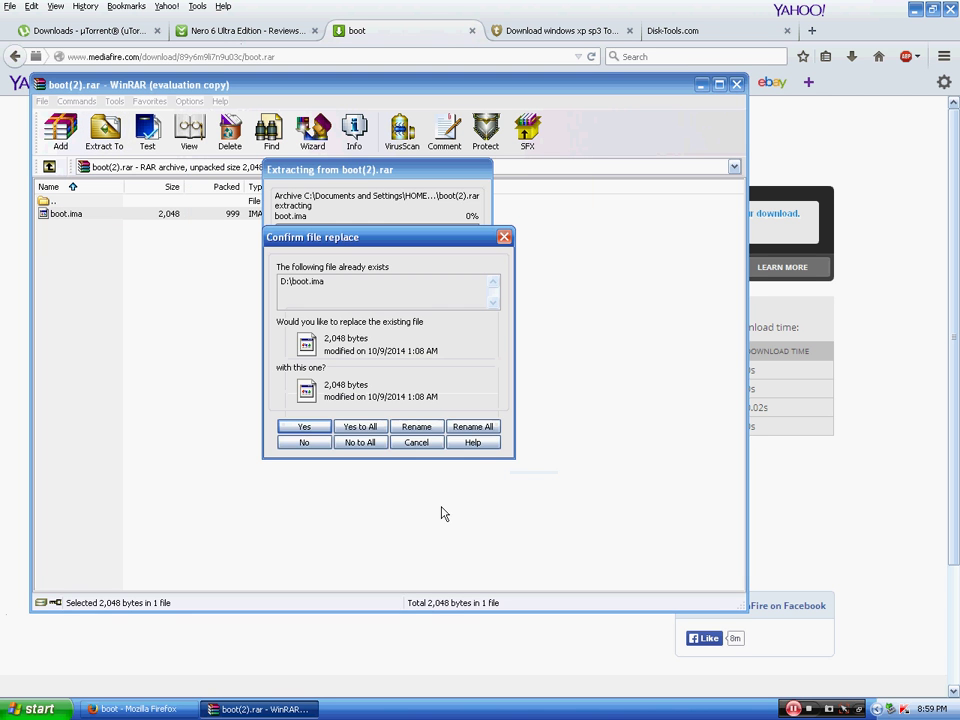
click(351, 430)
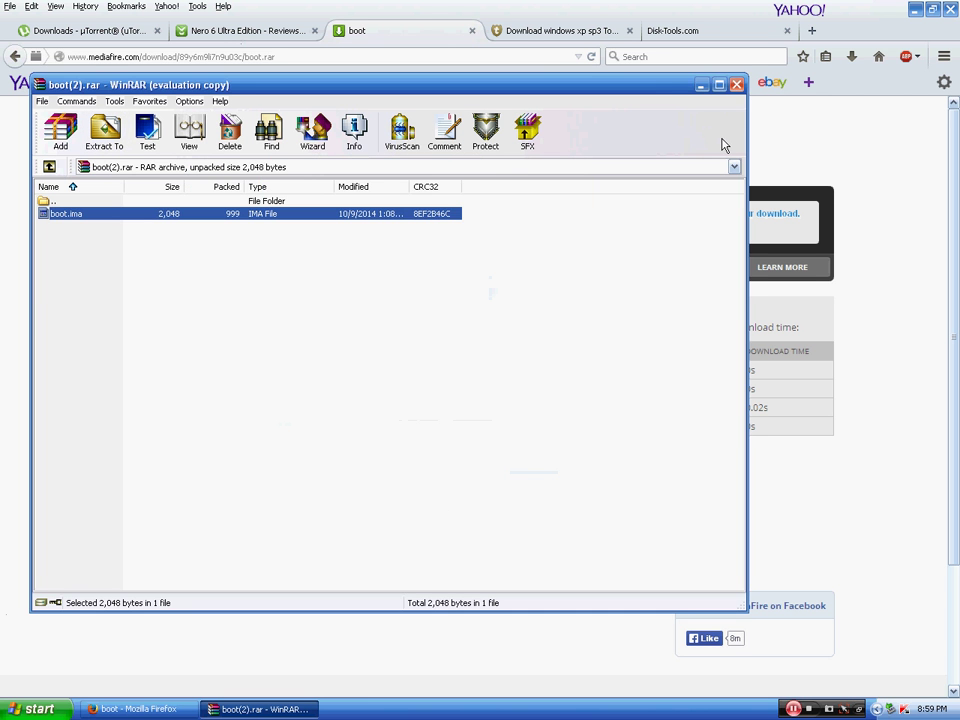
click(736, 84)
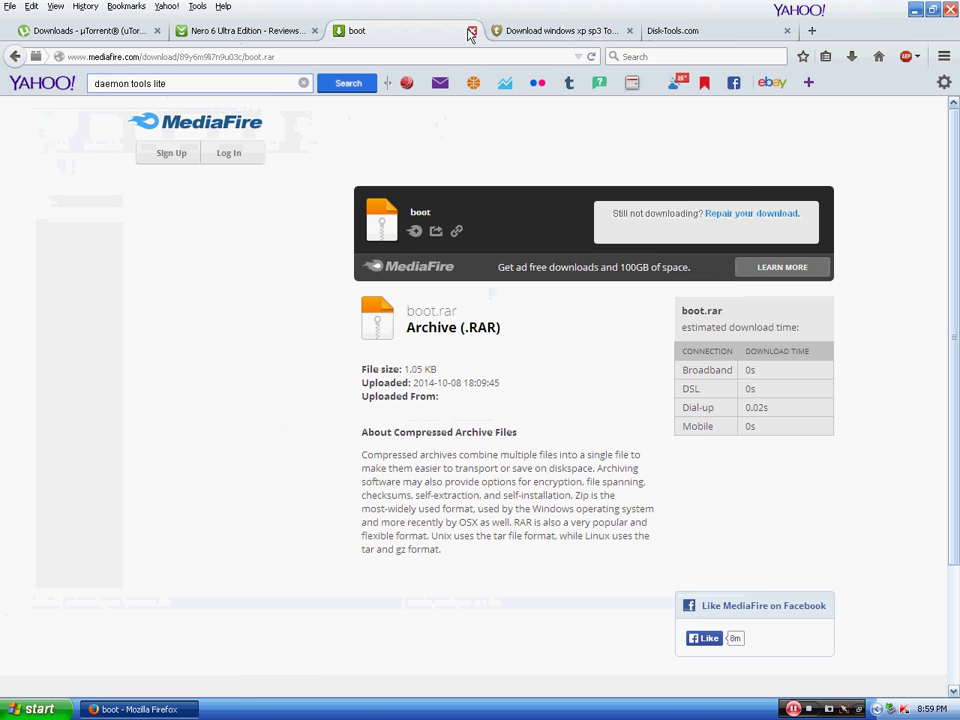
Start the DAEMON Tools Lite download from the Disk-Tools.com page.
click(698, 31)
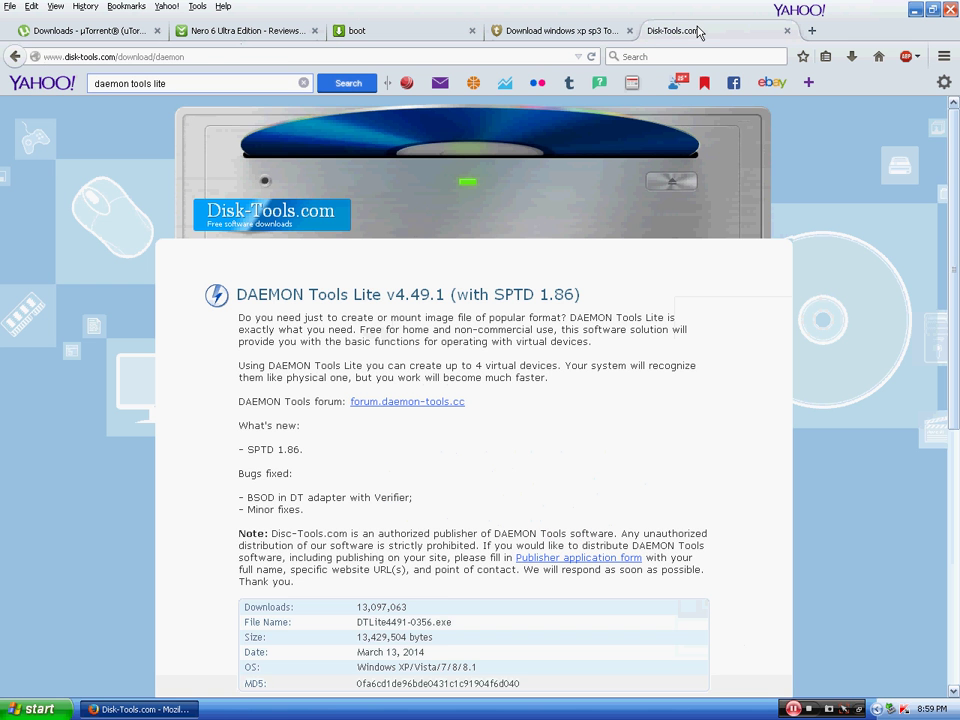
scroll(634, 385, down, 3)
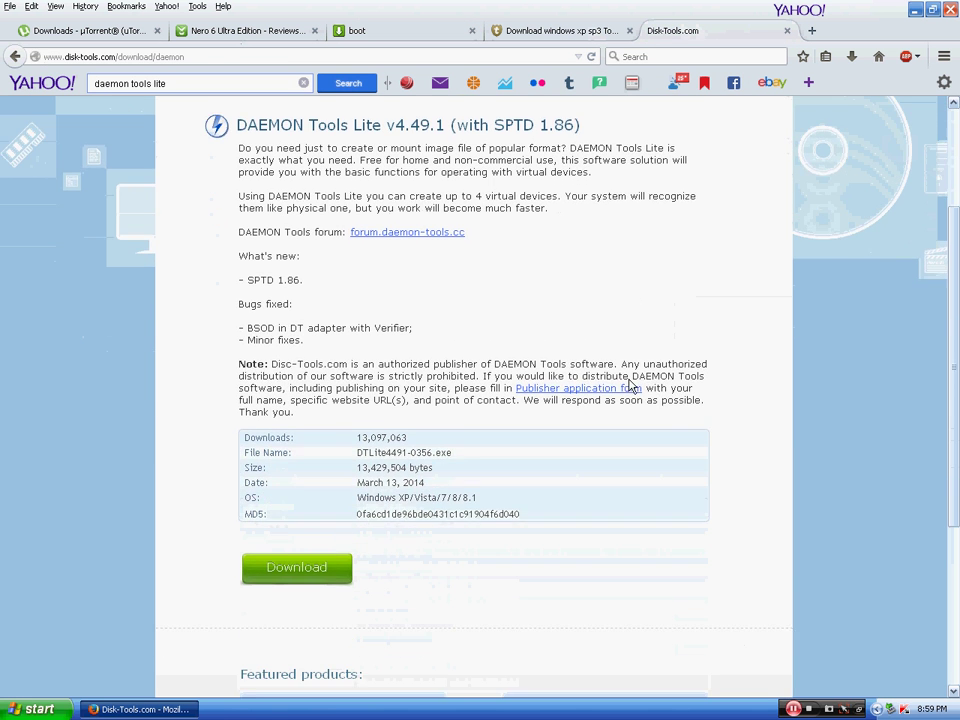
scroll(630, 385, down, 3)
scroll(306, 407, up, 1)
scroll(309, 406, up, 2)
scroll(315, 470, down, 2)
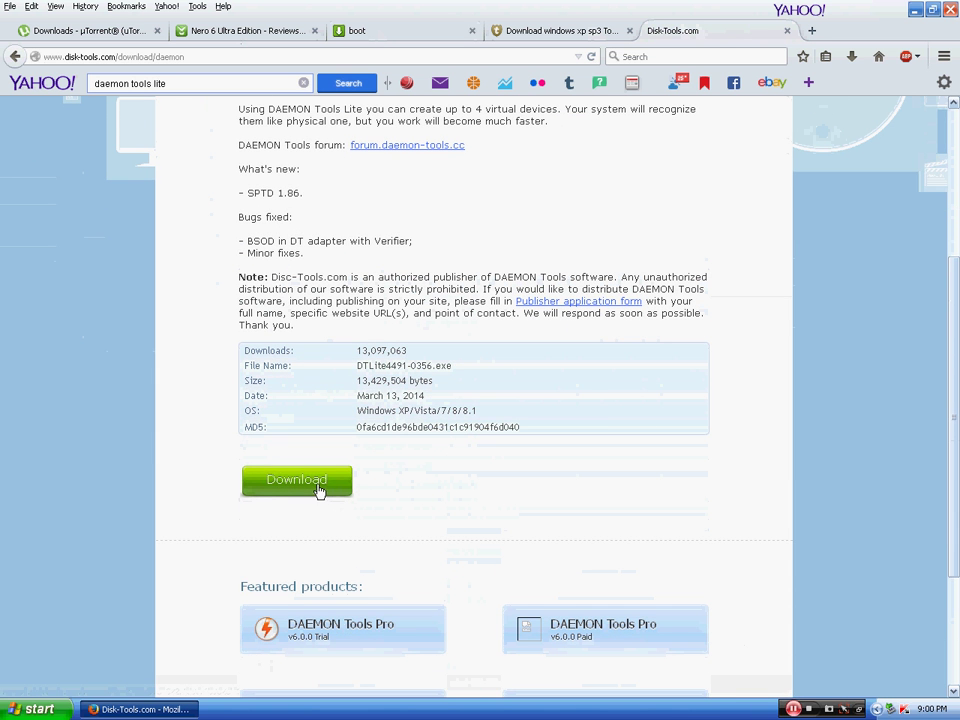
click(272, 486)
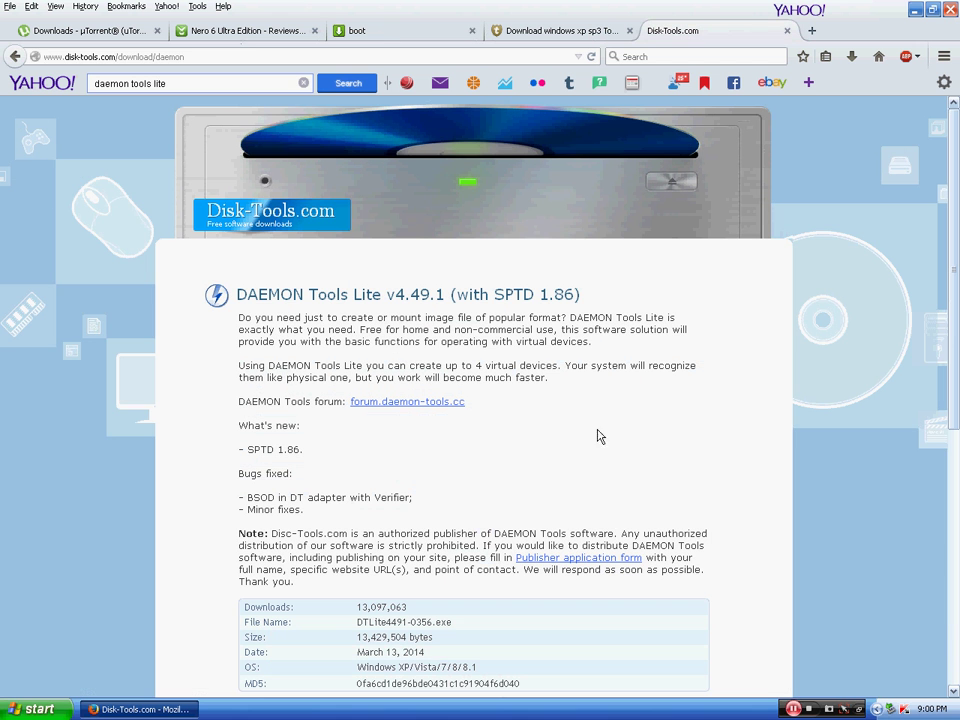
Cycle through the Nero, boot.rar, XP results and µTorrent tabs, then show the desktop.
click(245, 31)
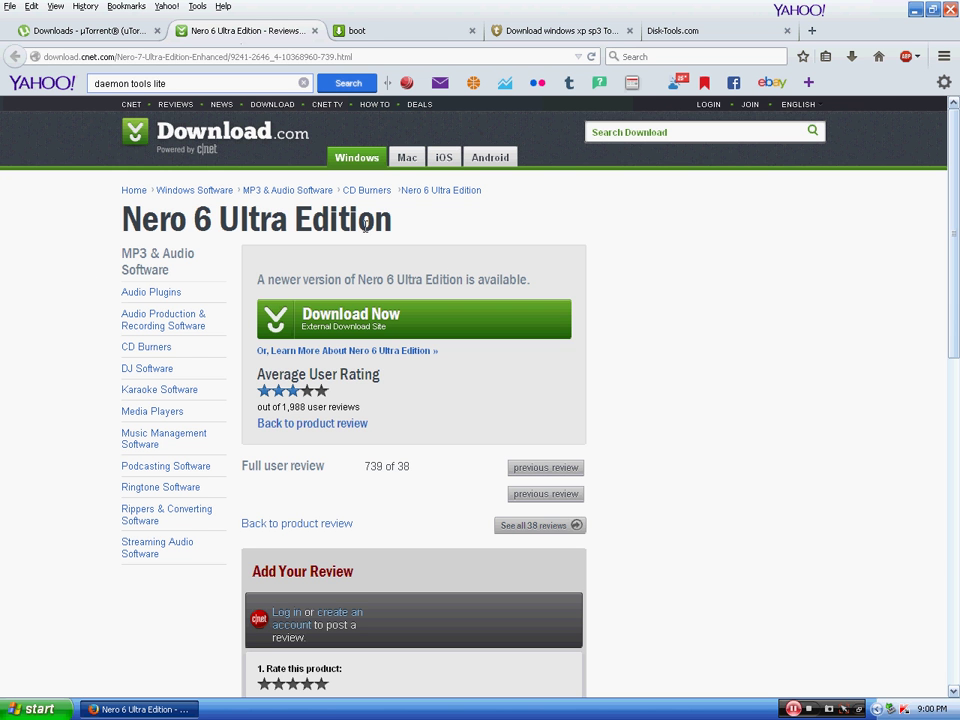
click(443, 32)
click(575, 32)
click(716, 32)
click(108, 31)
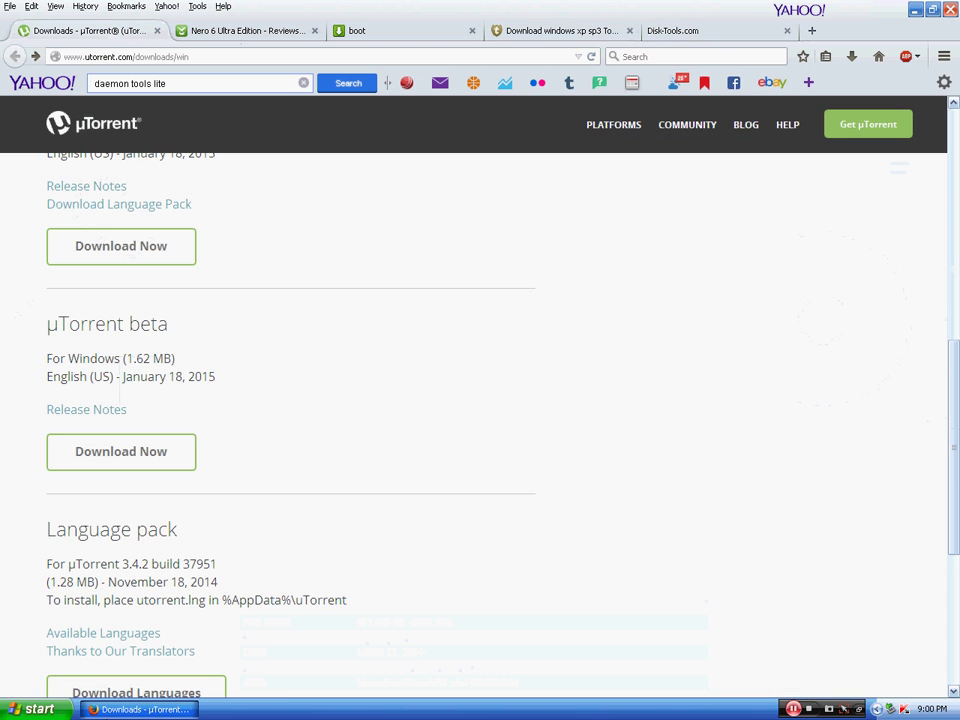
key(super+d)
Mount the Windows XP ISO from D:\Windows XP PROFESSIONAL SP3 with DAEMON Tools Lite.
double_click(36, 78)
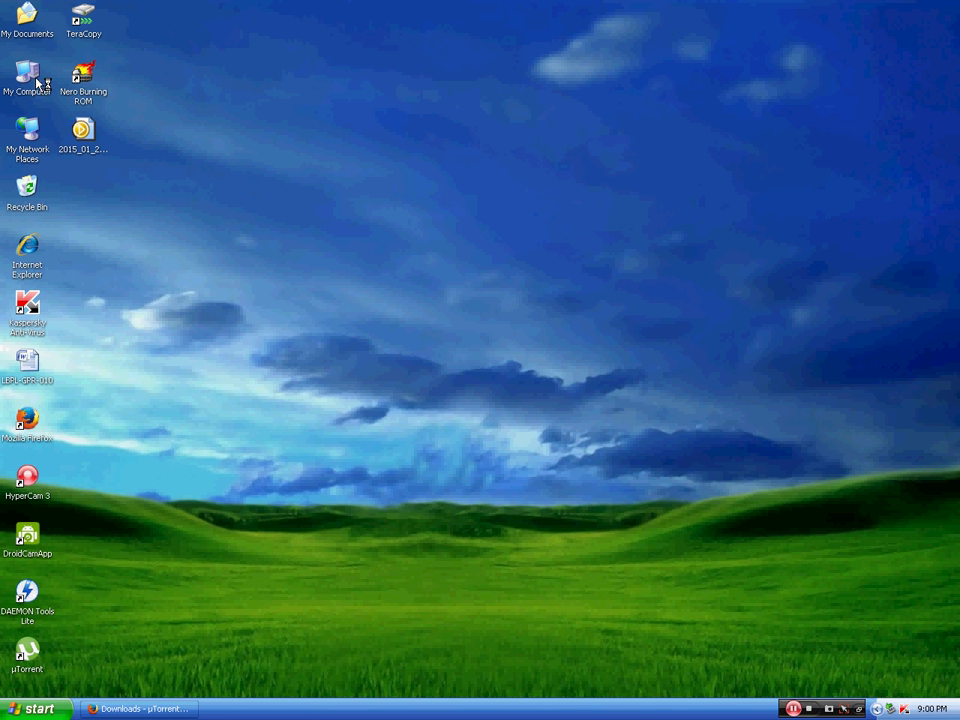
double_click(380, 207)
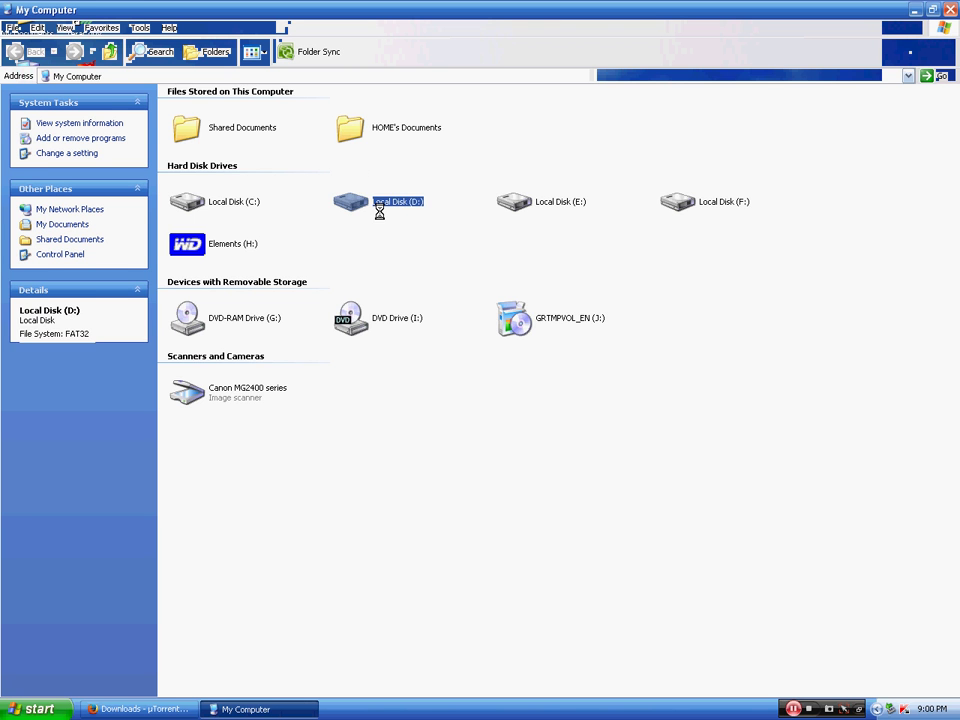
double_click(260, 100)
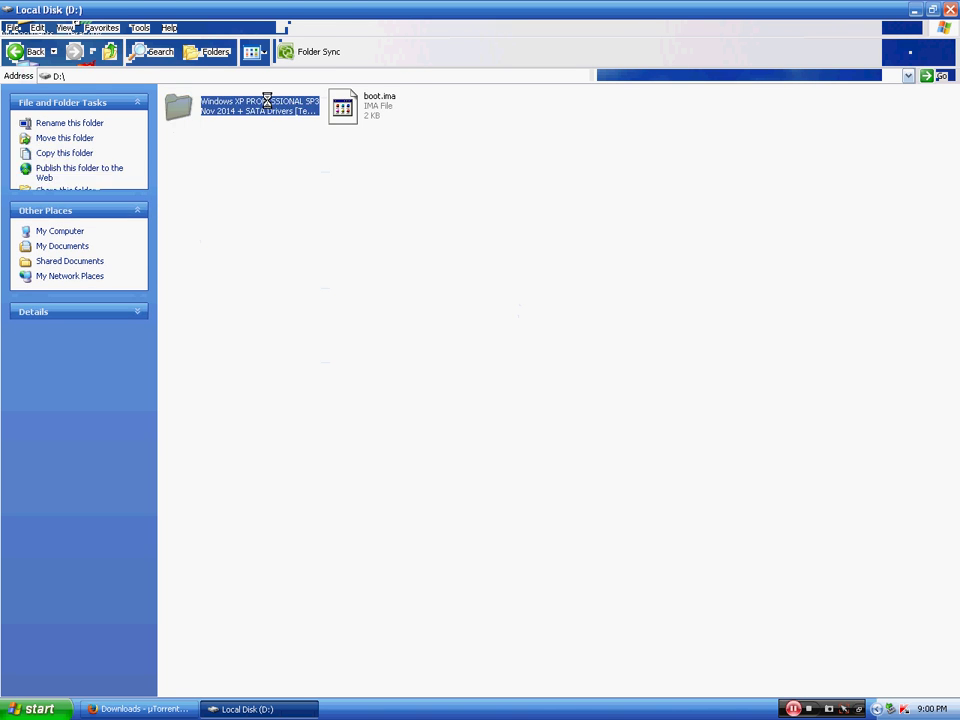
click(720, 112)
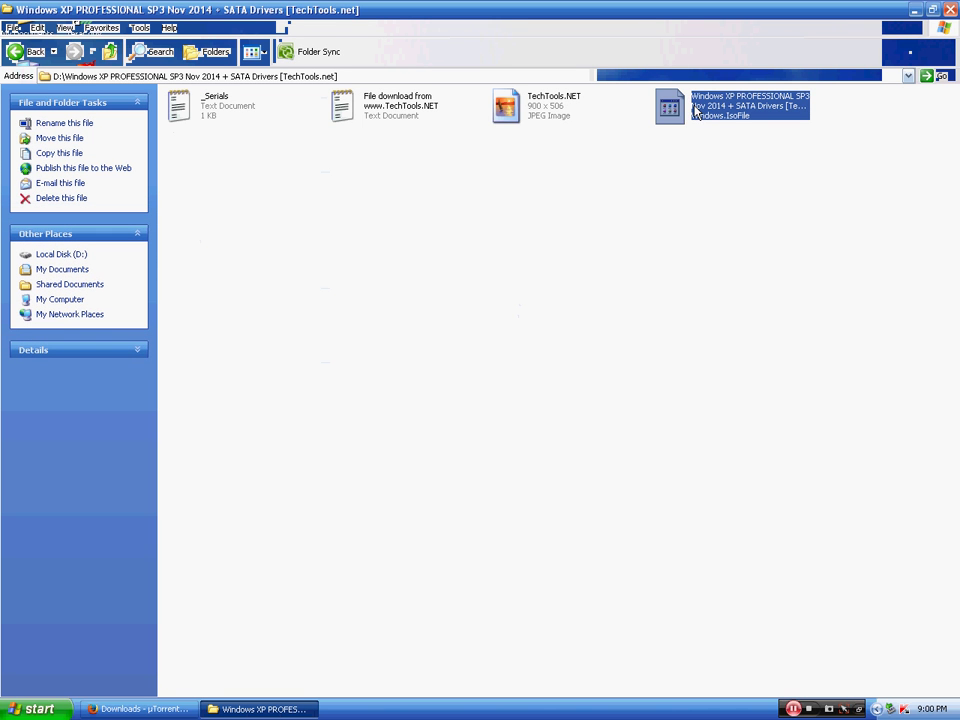
right_click(695, 105)
click(710, 159)
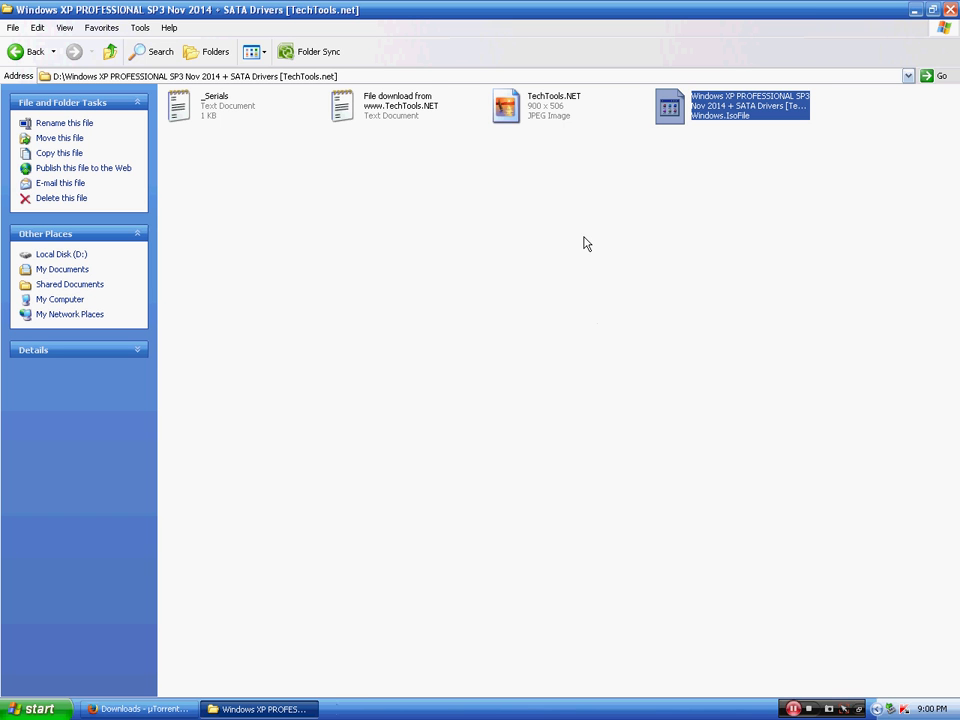
Back in My Computer, close the XP setup window and eject the GRTMPVOL_EN (J:) disc.
click(37, 56)
click(37, 56)
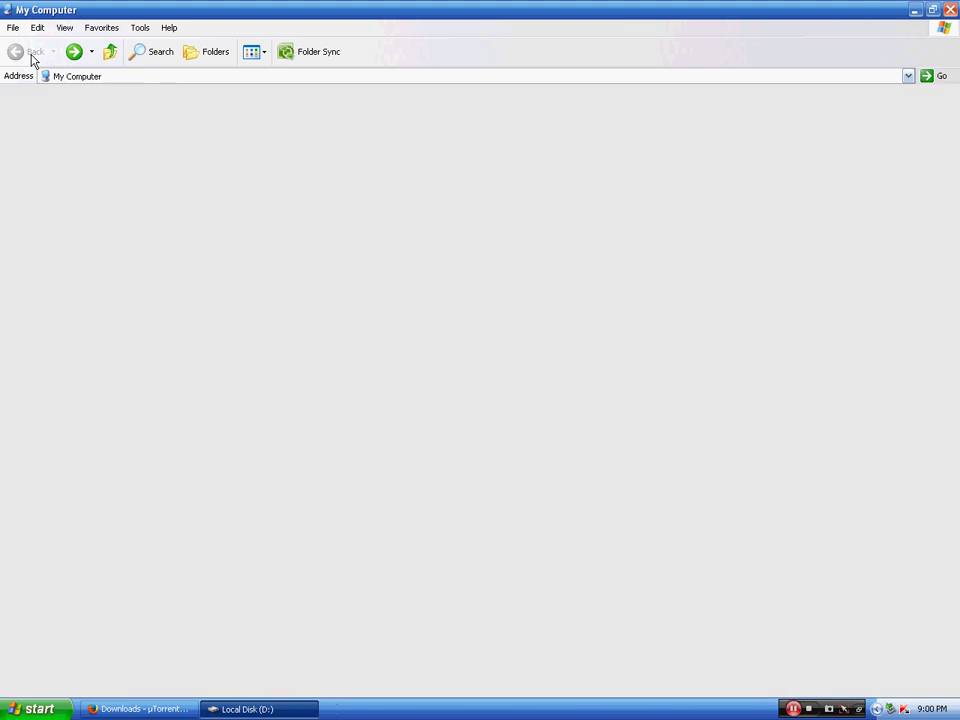
click(770, 114)
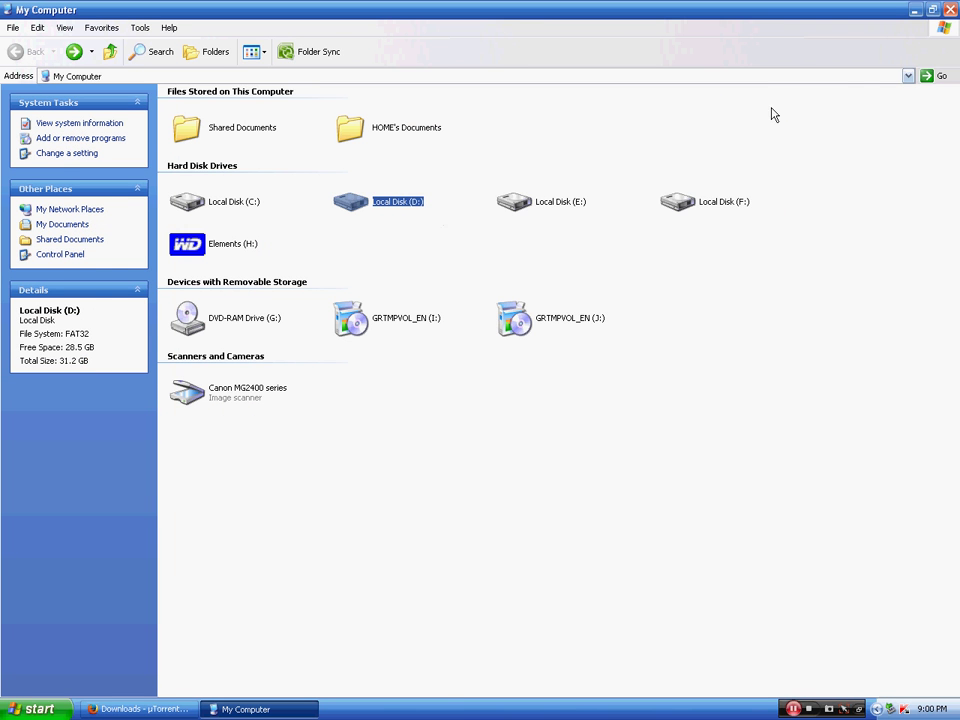
click(527, 326)
right_click(522, 317)
click(565, 537)
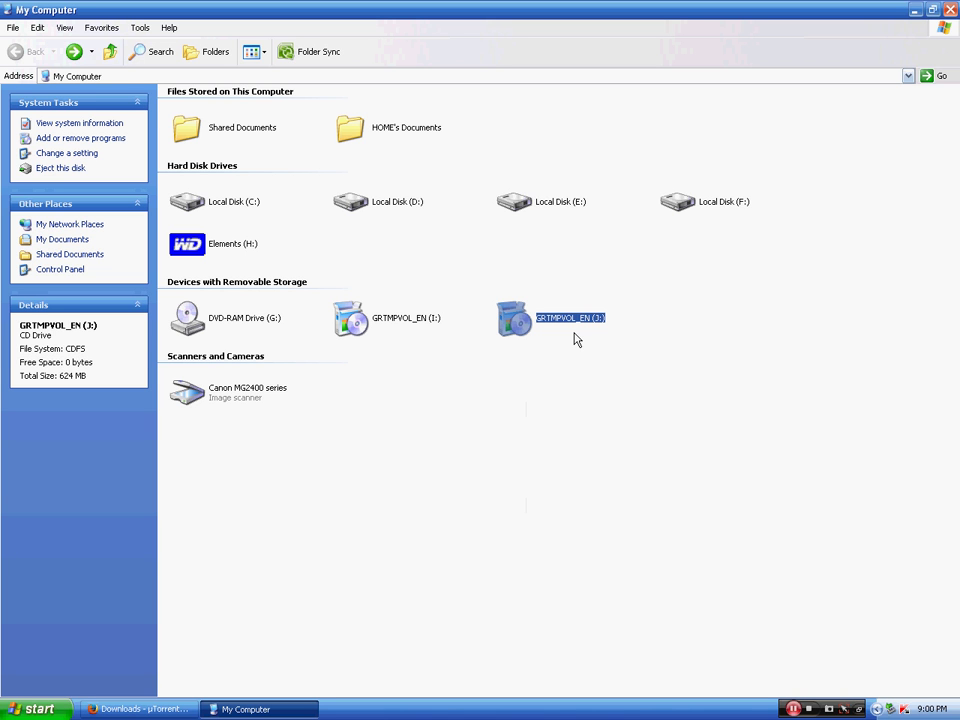
click(514, 407)
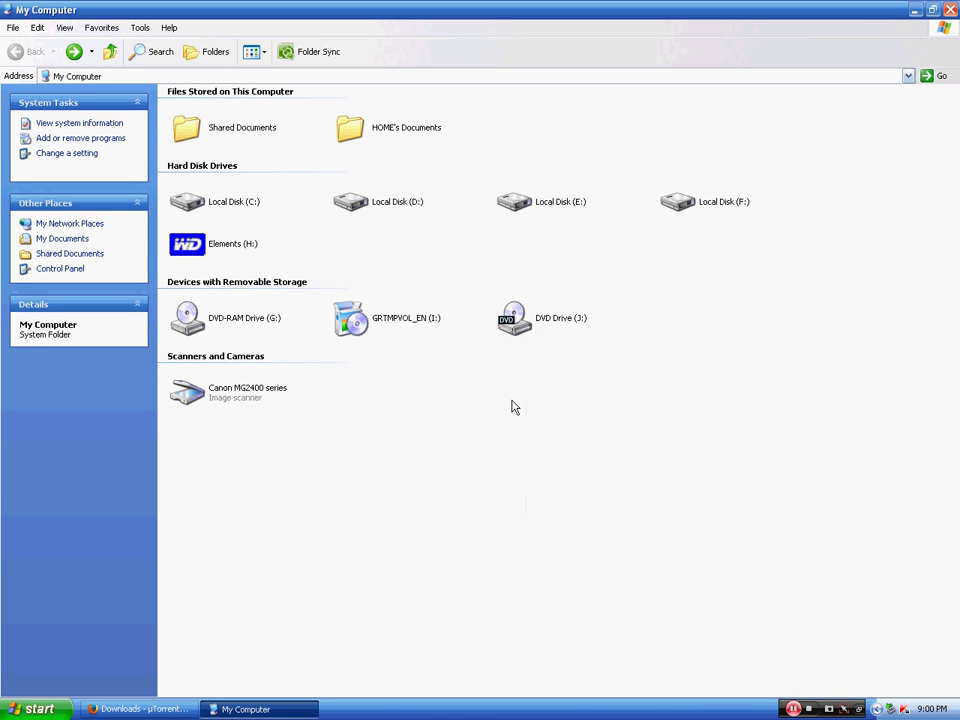
click(396, 320)
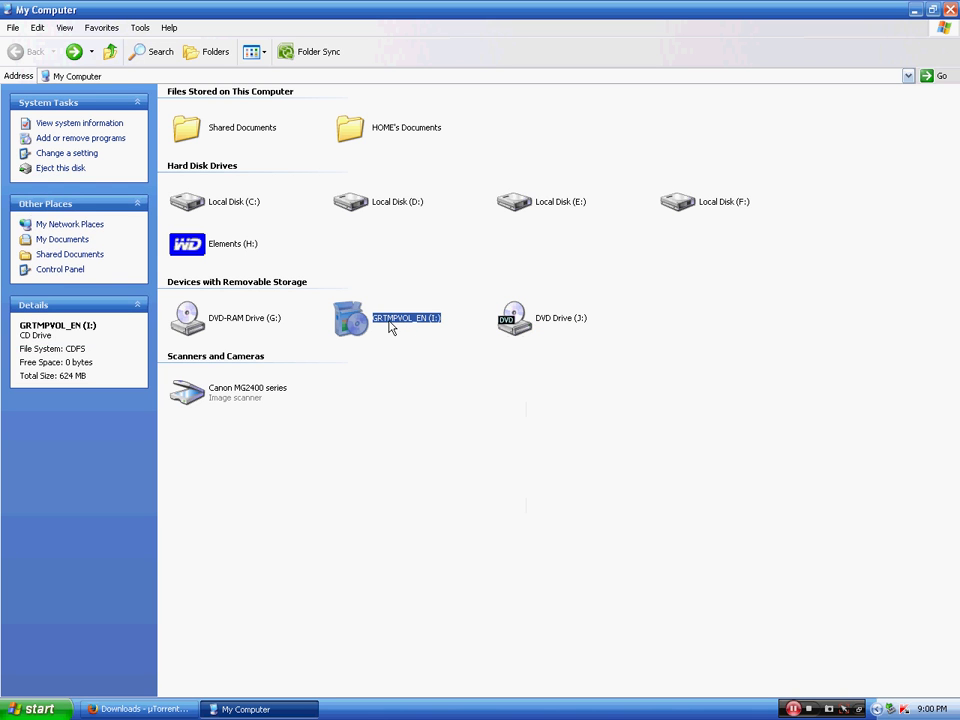
Select all 14 items on the GRTMPVOL_EN (I:) disc, then go back and open Local Disk (D:).
right_click(389, 321)
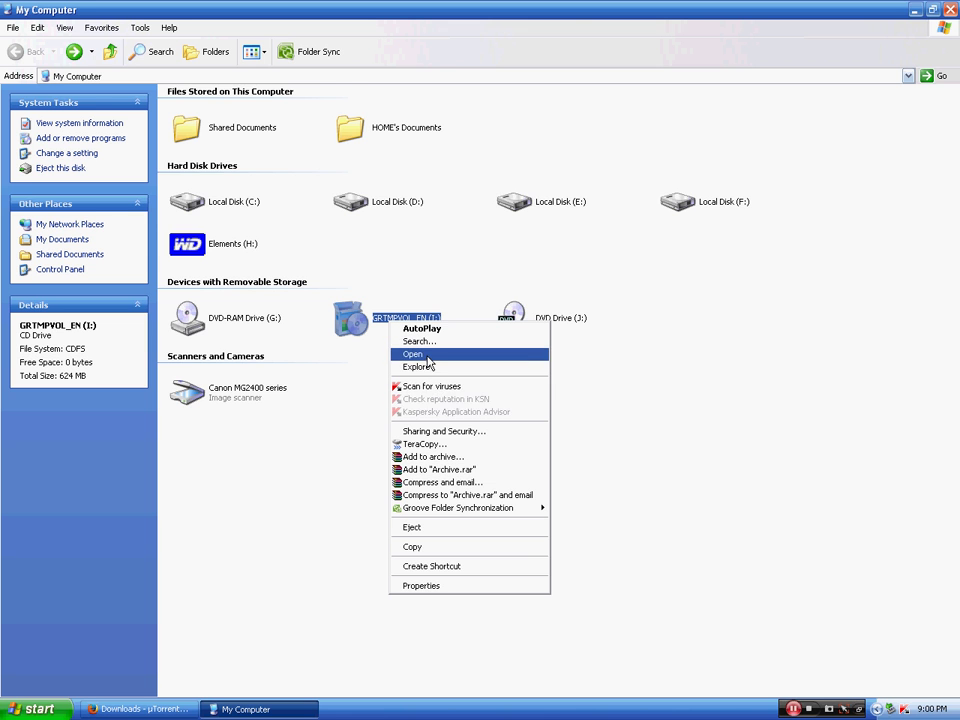
click(428, 355)
drag(927, 118, 206, 274)
click(711, 344)
key(ctrl+a)
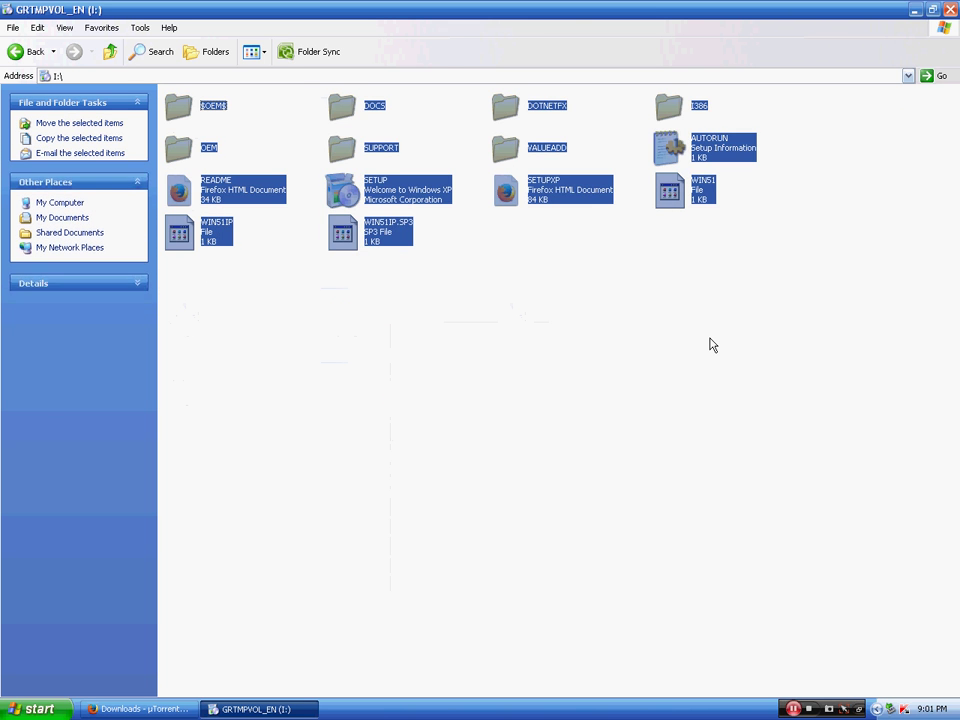
click(24, 51)
double_click(393, 205)
Create a new folder named 'Windows XP SP3' on D:\.
right_click(446, 218)
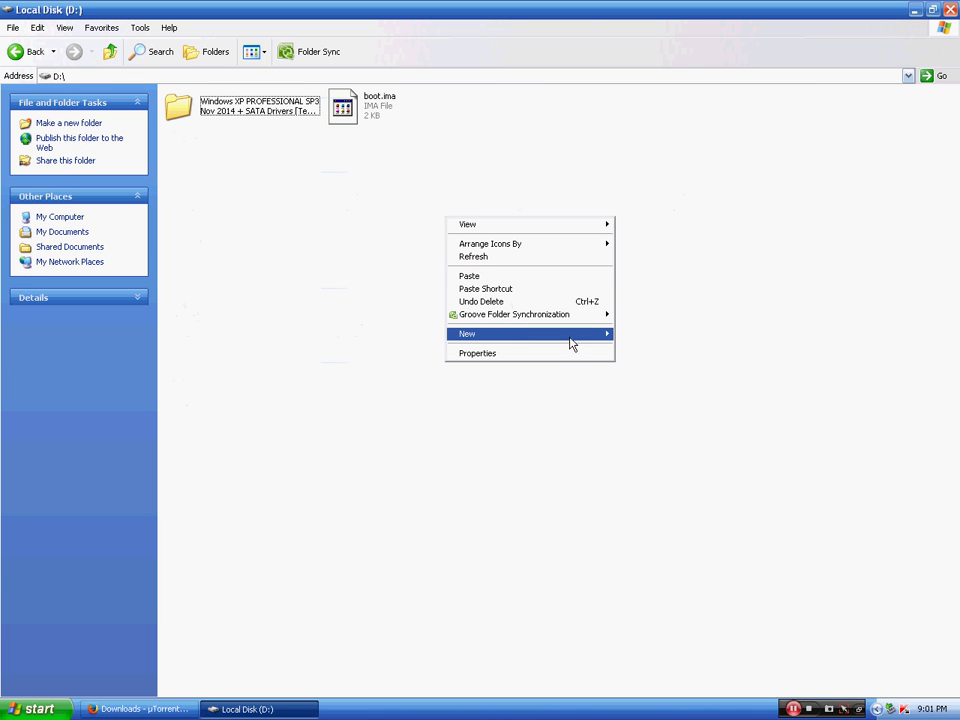
mouse_move(518, 336)
click(651, 340)
text(Win )
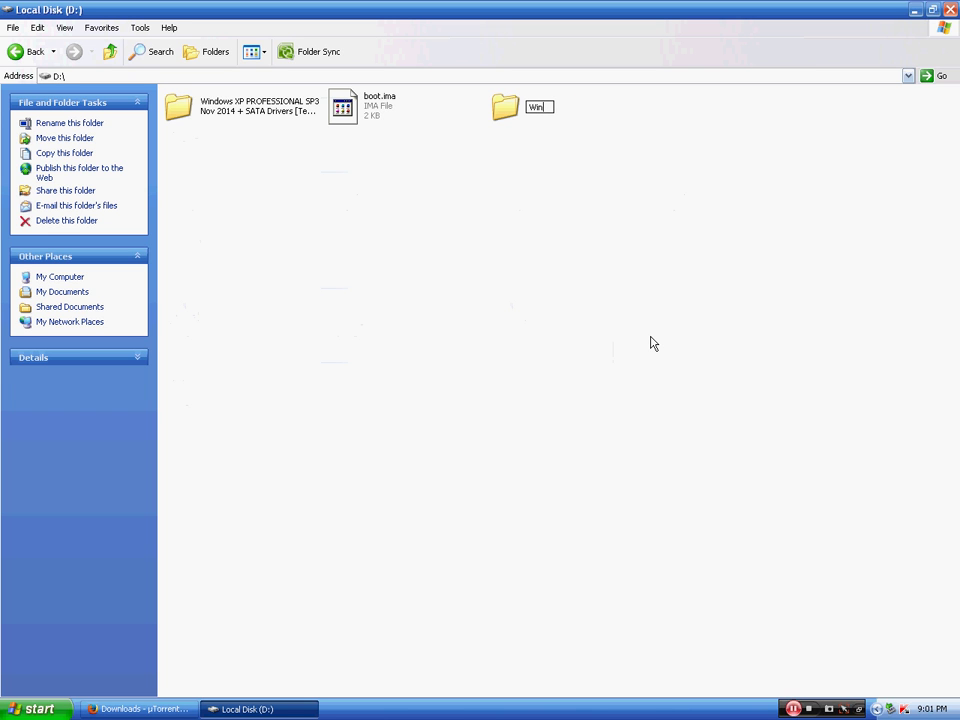
text(ows XP SP3)
key(Return)
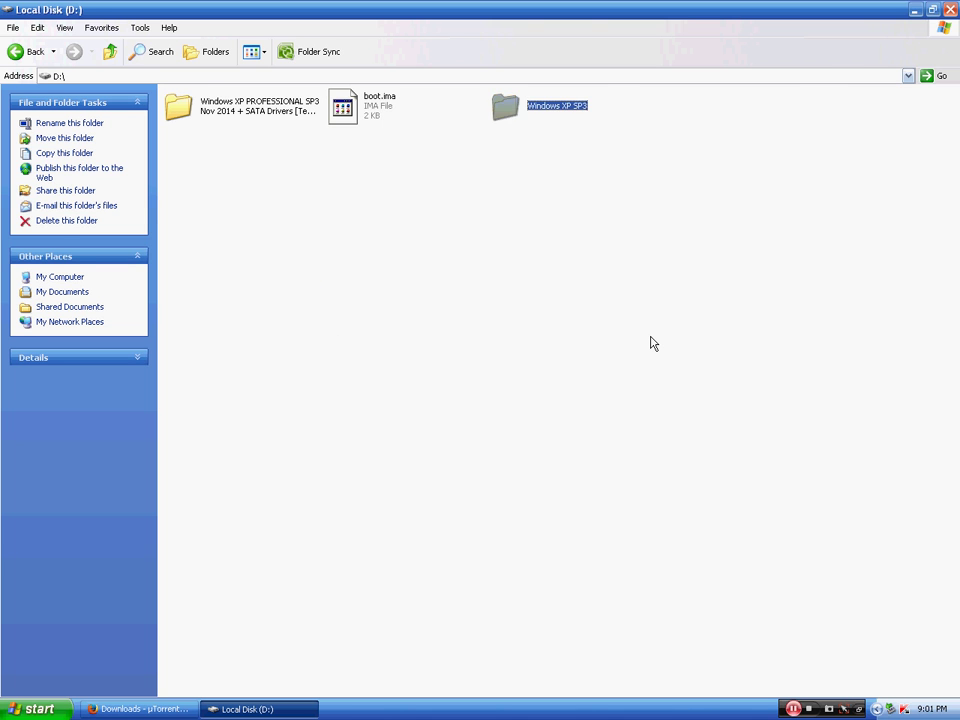
Paste the I: disc files into the Windows XP SP3 folder using TeraCopy.
key(Return)
key(ctrl+v)
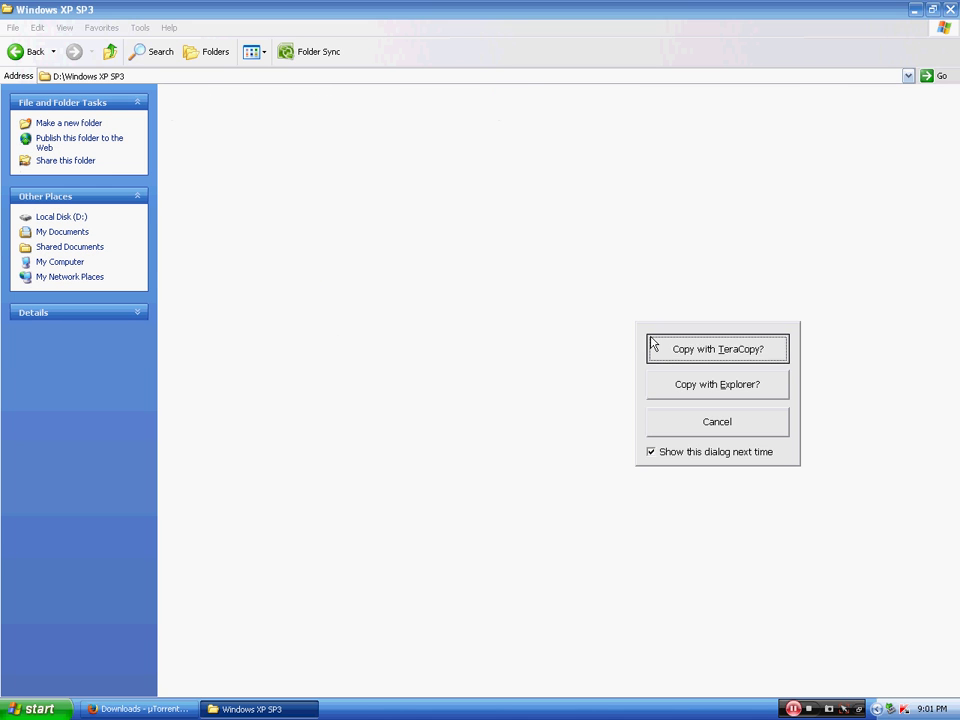
click(651, 344)
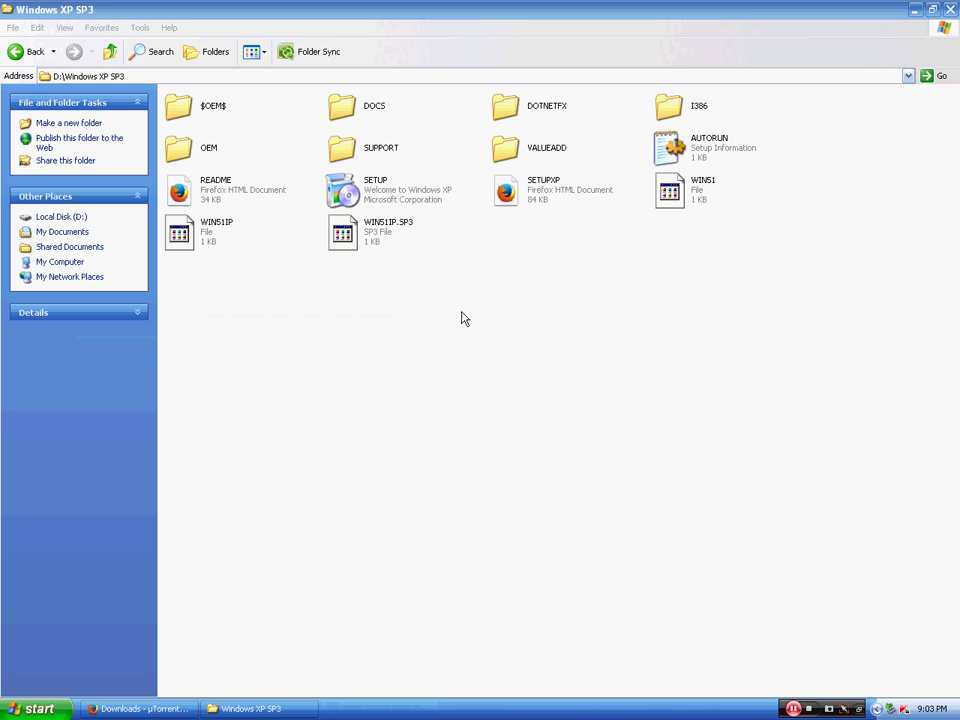
Clear the desktop, start Nero Burning ROM and pick CD-ROM (Boot) in New Compilation.
click(23, 56)
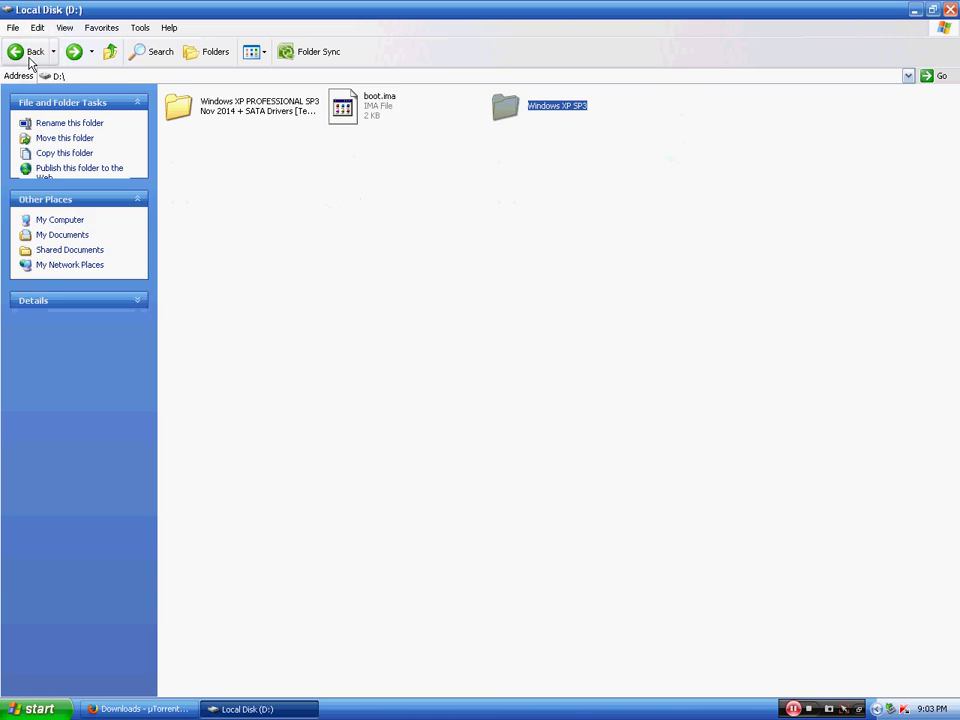
click(272, 709)
click(140, 709)
key(super+d)
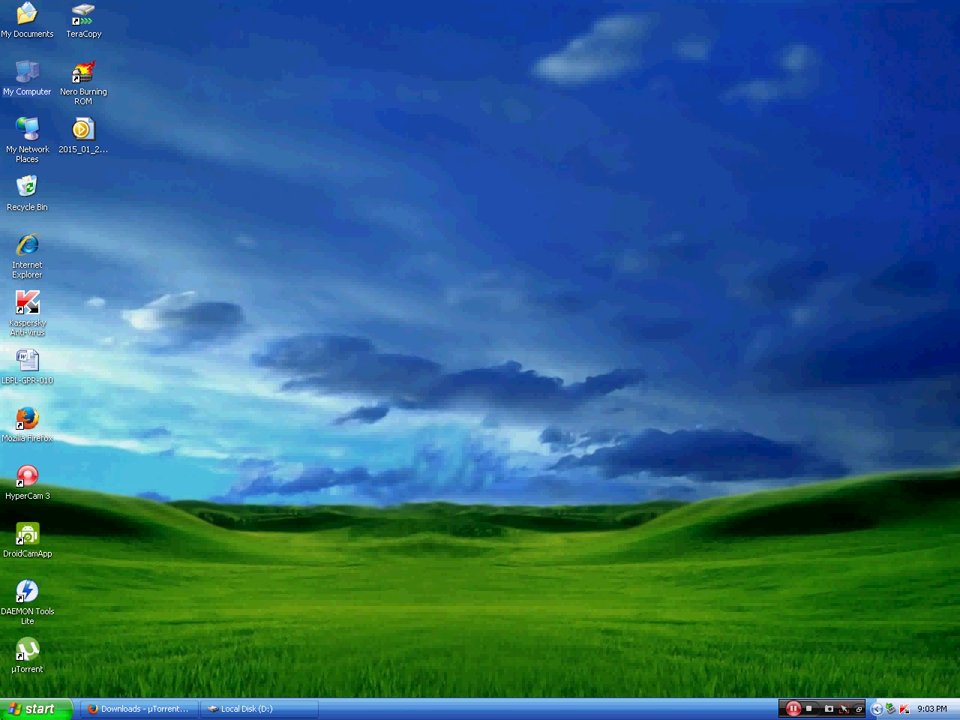
key(super)
key(Escape)
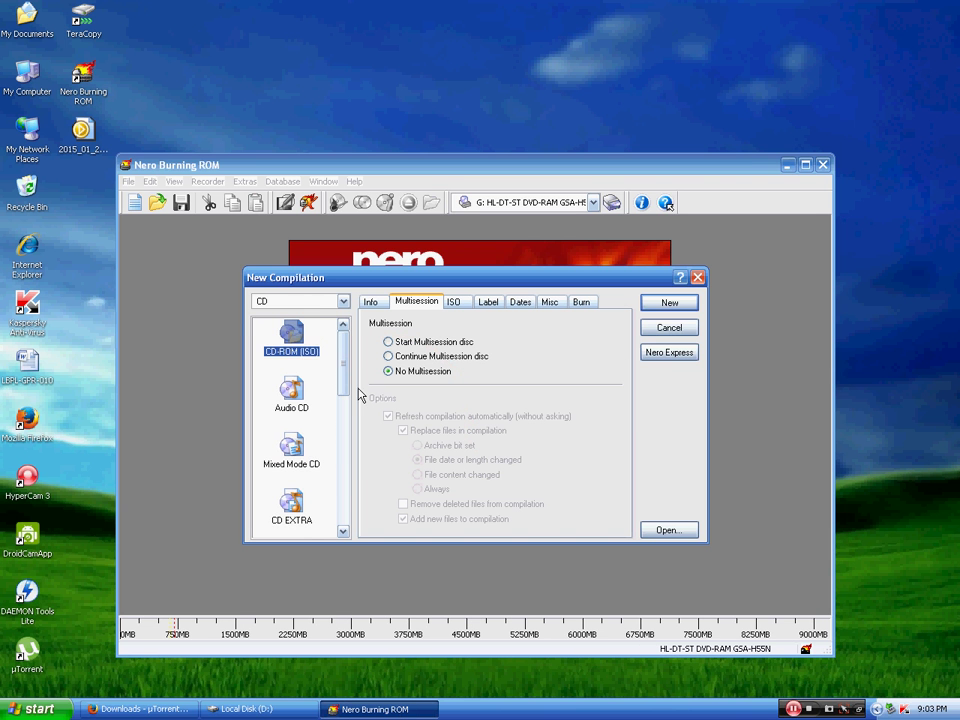
drag(344, 386, 343, 481)
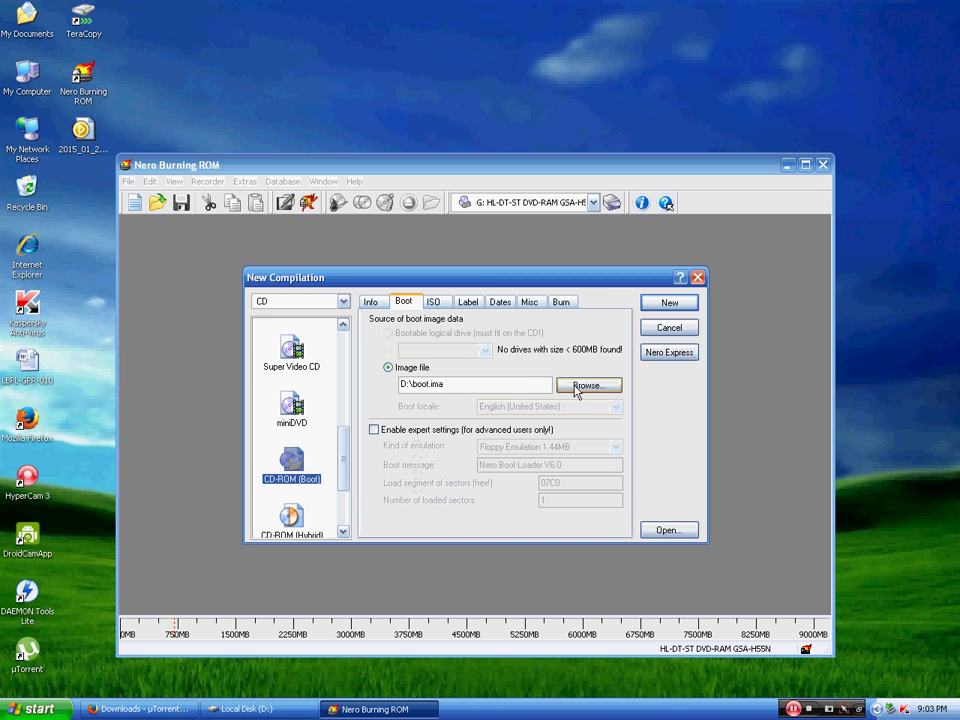
Set D:\boot.ima as the boot image file.
click(576, 387)
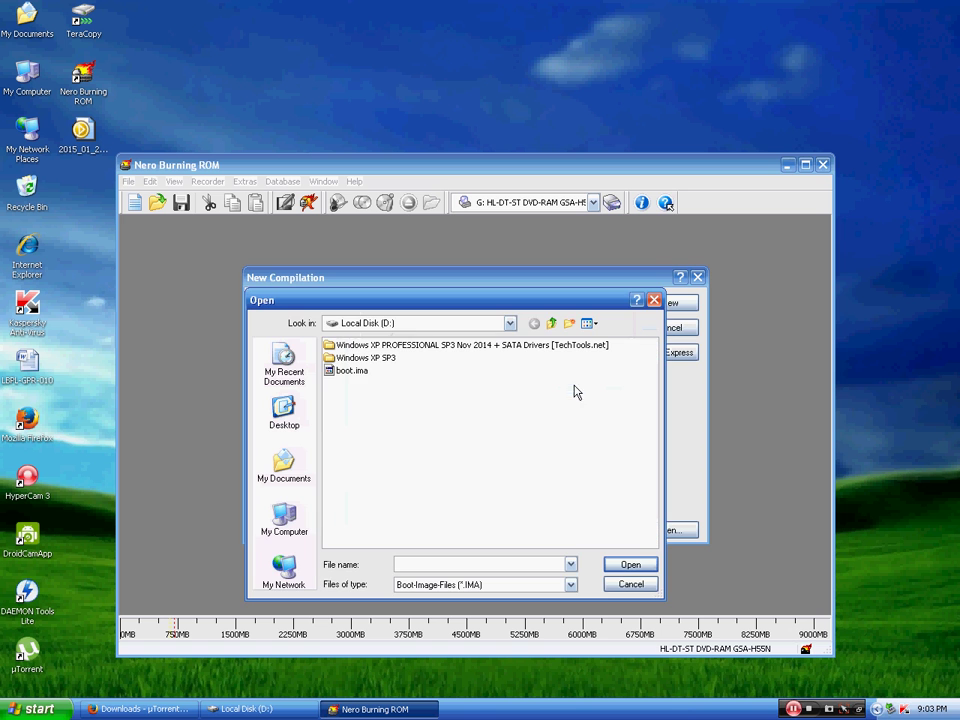
click(356, 372)
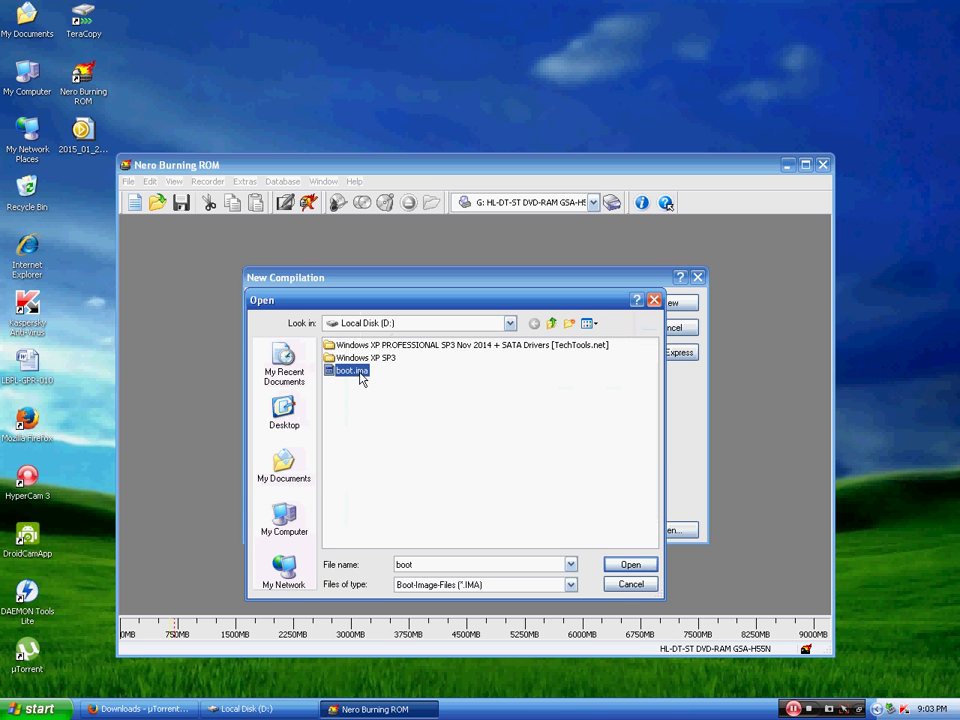
click(629, 565)
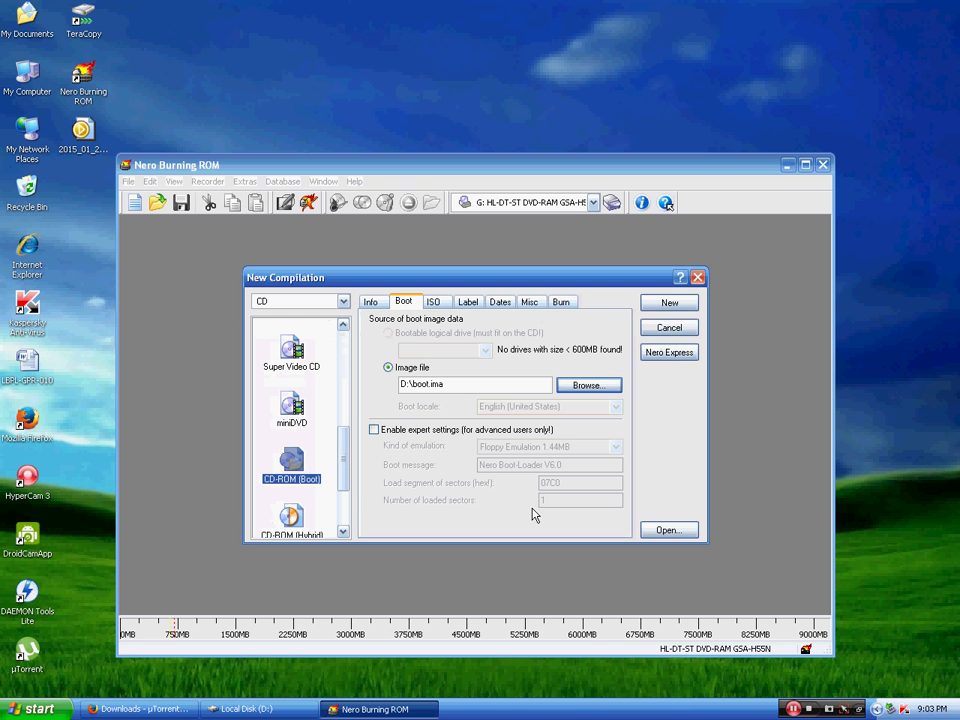
Enable expert boot settings with No Emulation and 4 loaded sectors.
click(385, 431)
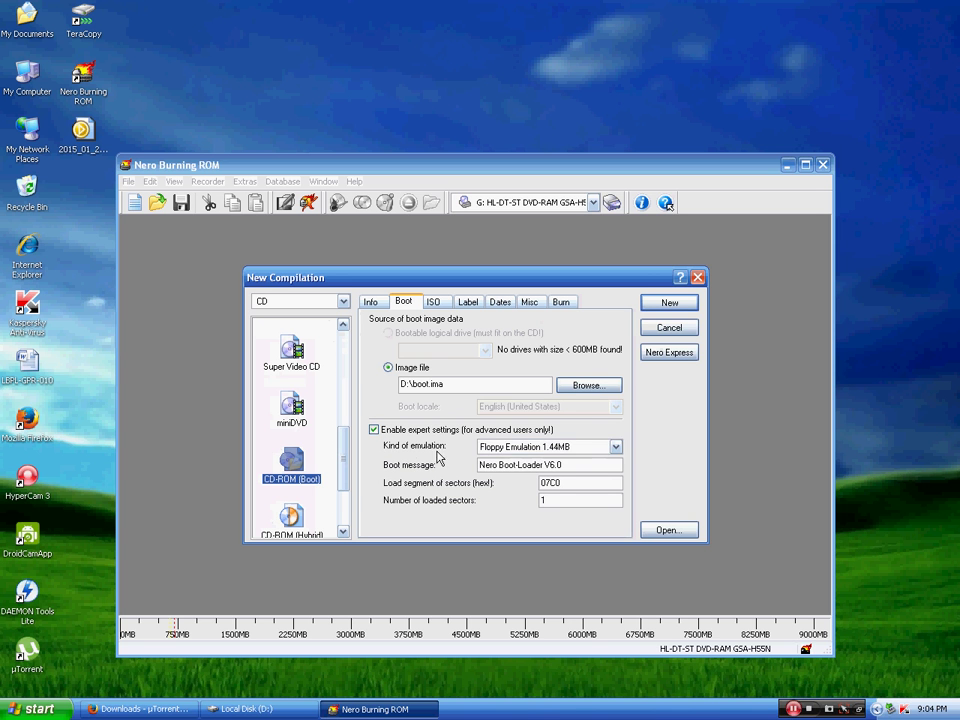
click(543, 447)
click(503, 460)
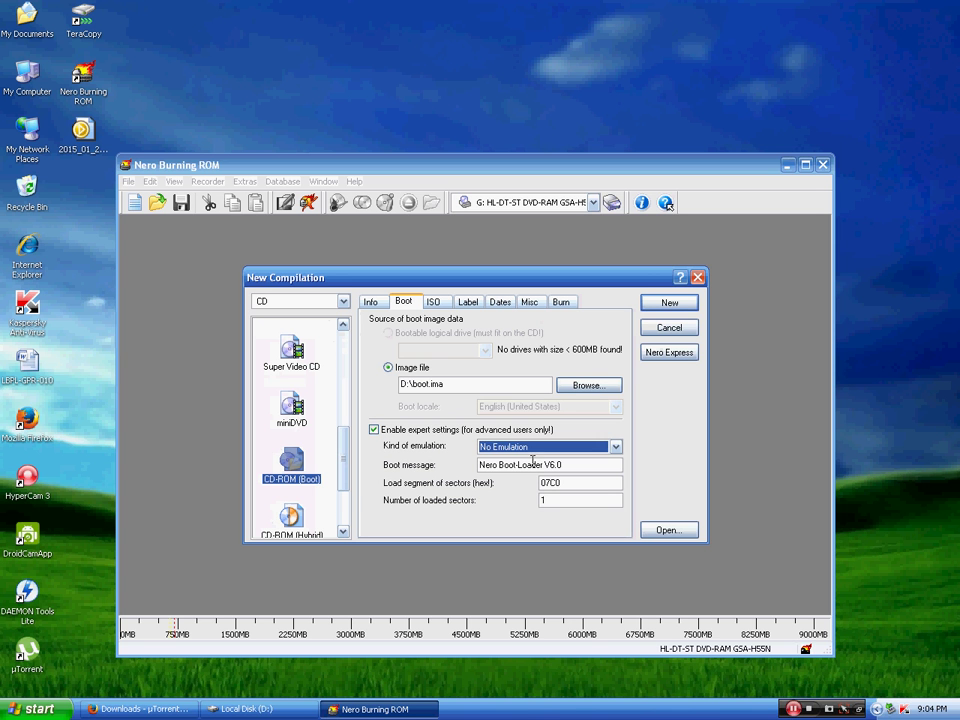
key(Tab)
key(Tab)
key(Tab)
text(14)
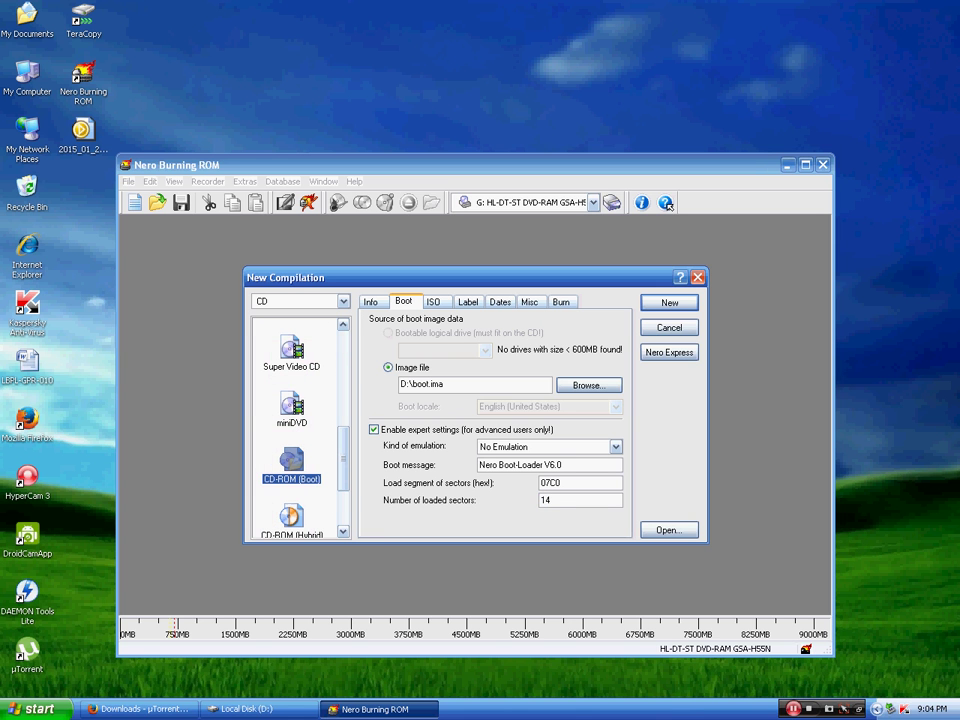
text(4)
Correct the ISO 9660 volume label to WXPCCP_EN on the Label tab.
click(434, 303)
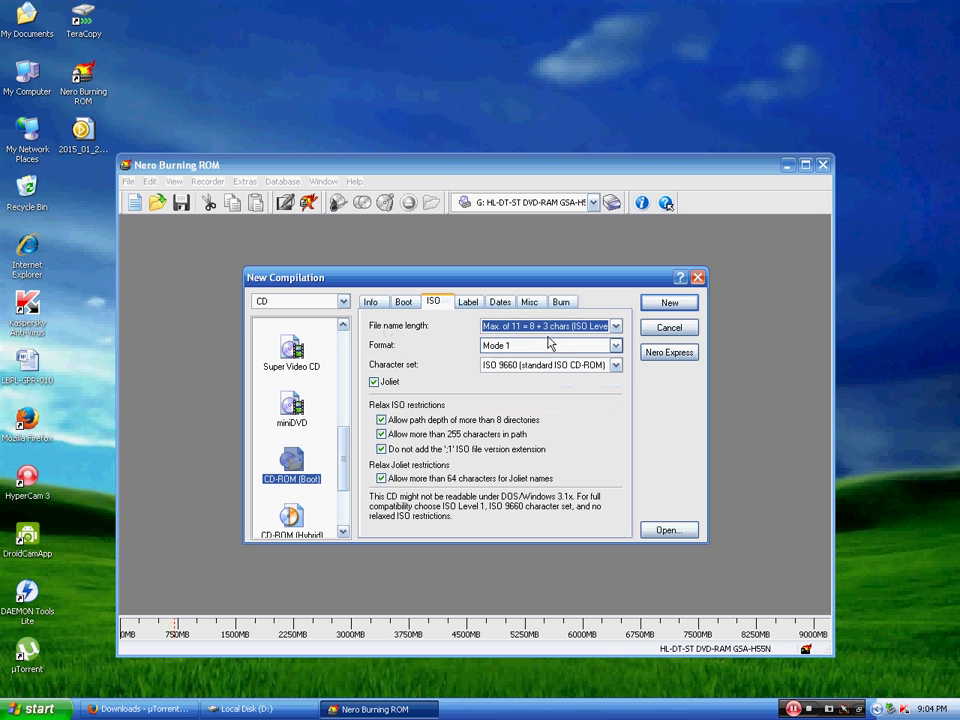
click(468, 303)
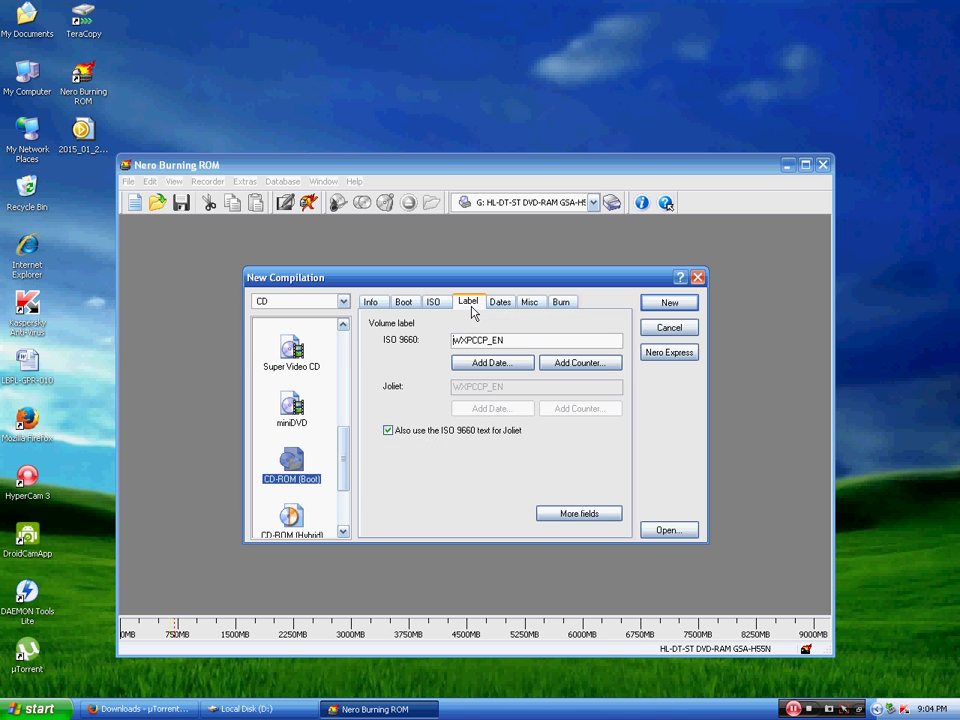
drag(531, 341, 351, 350)
key(BackSpace)
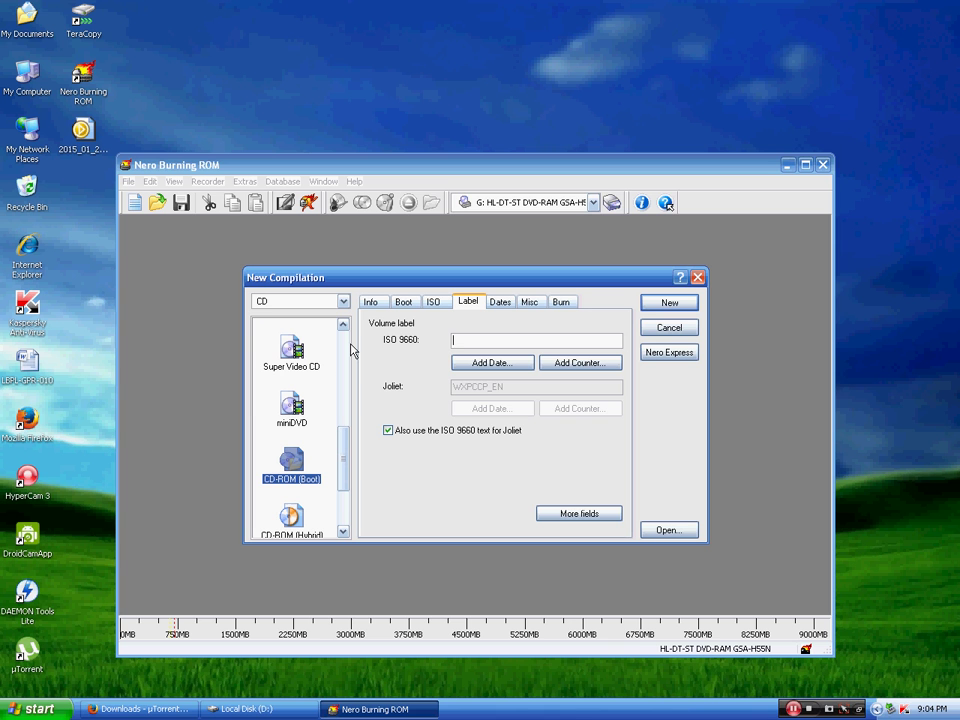
text(WXPCCP_EN)
click(466, 340)
text(PCCP_EN)
click(500, 303)
click(467, 301)
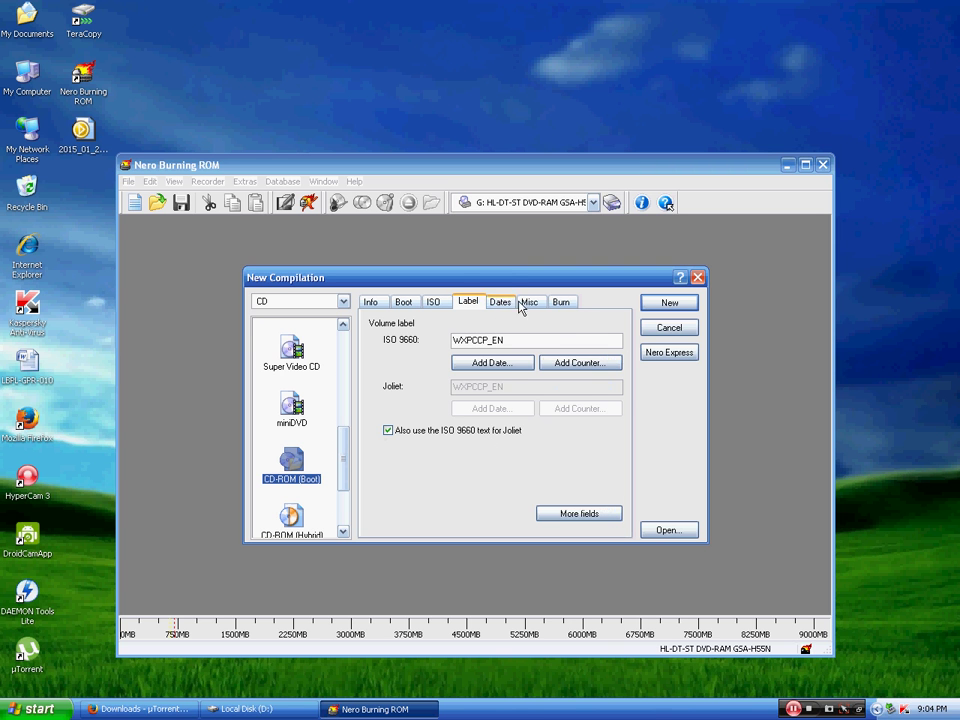
Keep write speed at 16x (2,400 KB/s) with Track-at-once and create the compilation.
click(560, 305)
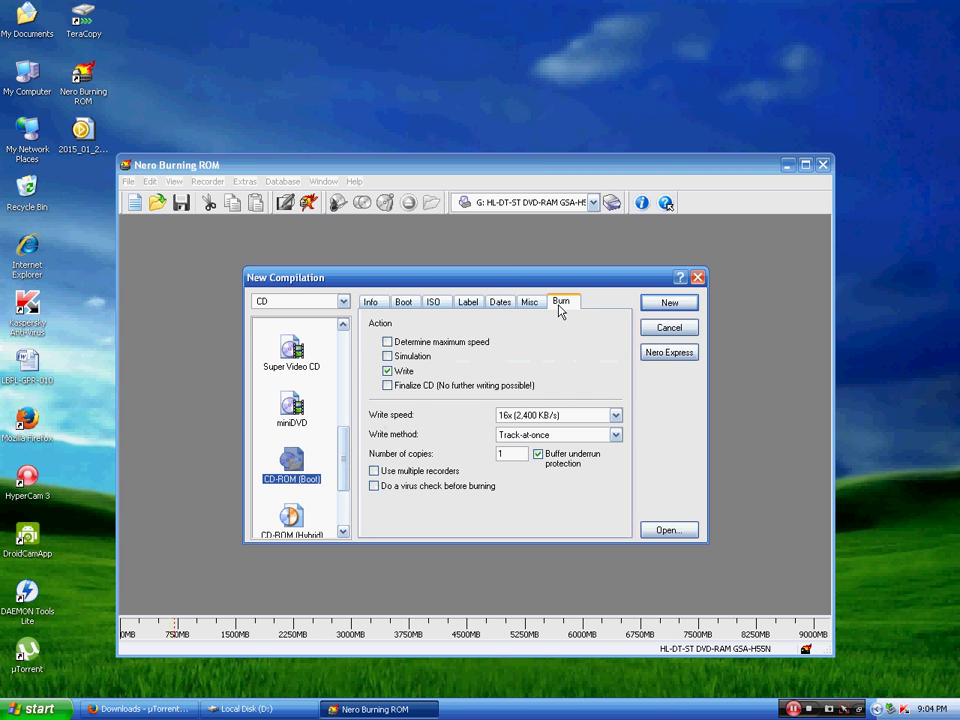
click(548, 420)
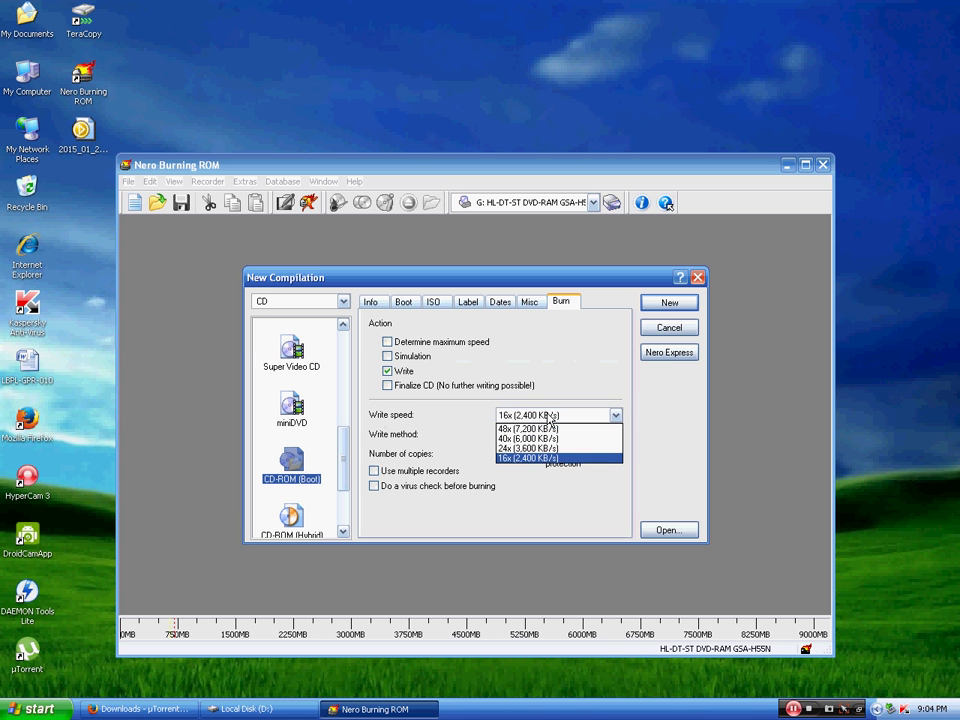
click(545, 457)
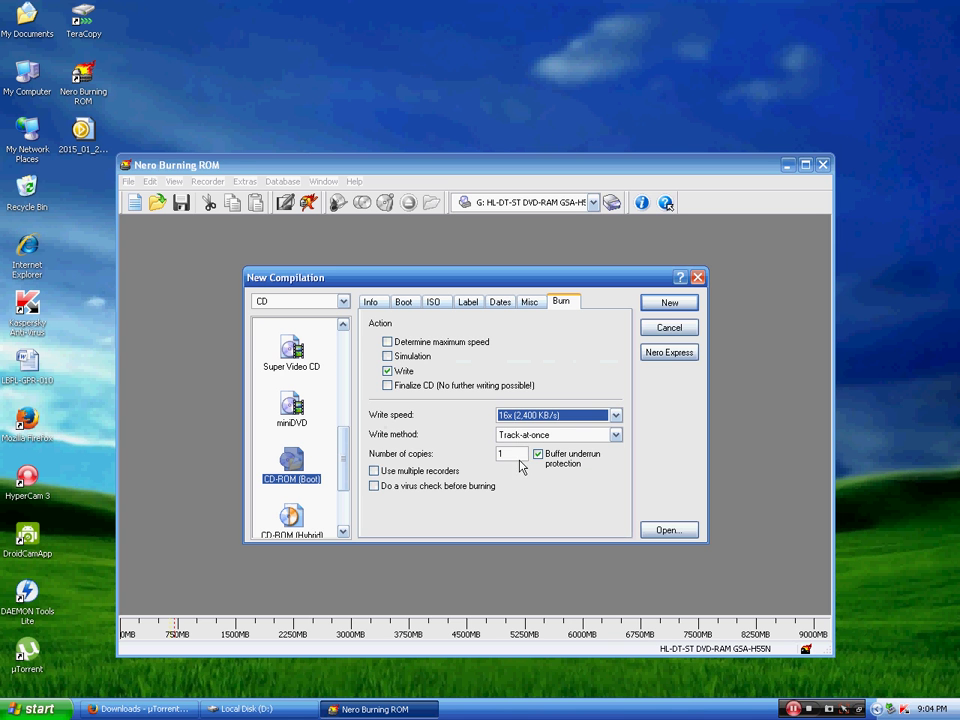
click(669, 303)
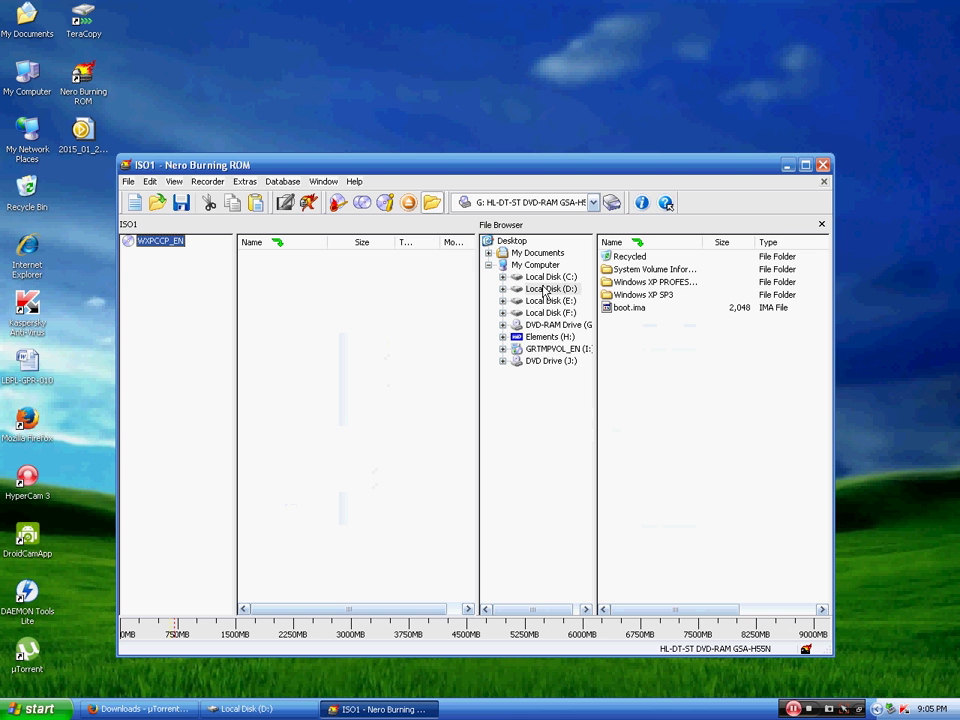
Add all 13 items from D:\Windows XP SP3 into the WXPCCP_EN compilation.
click(665, 294)
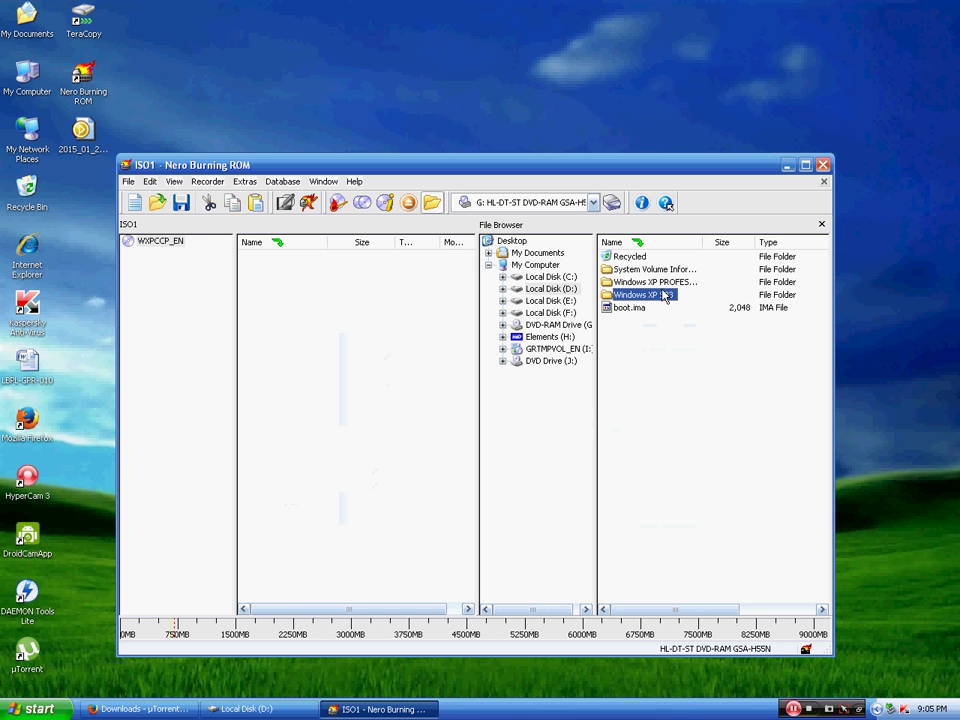
click(665, 283)
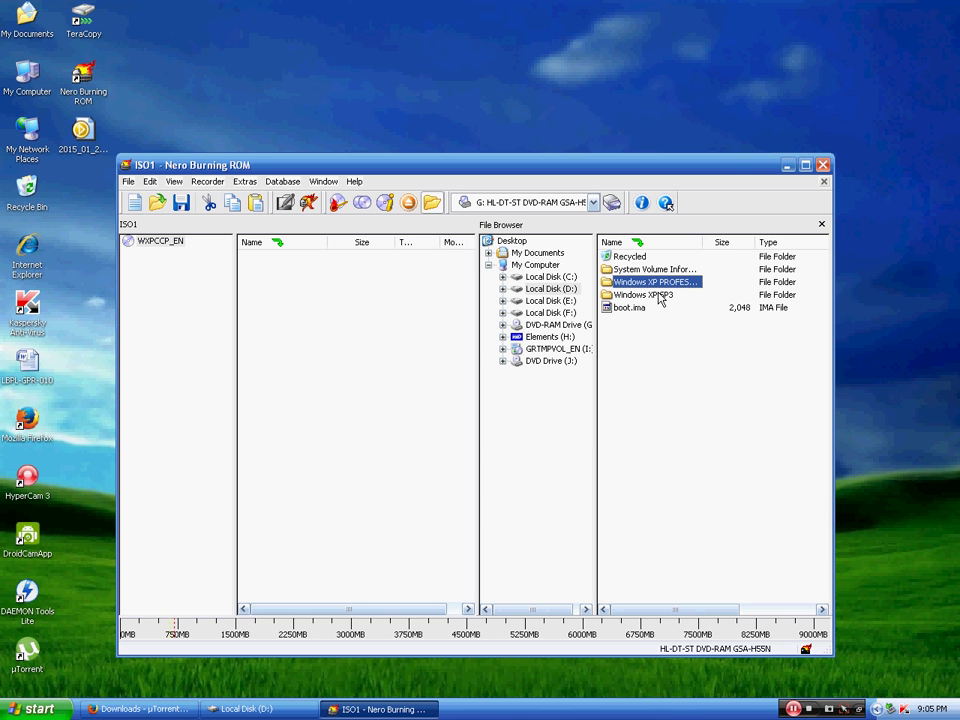
double_click(659, 295)
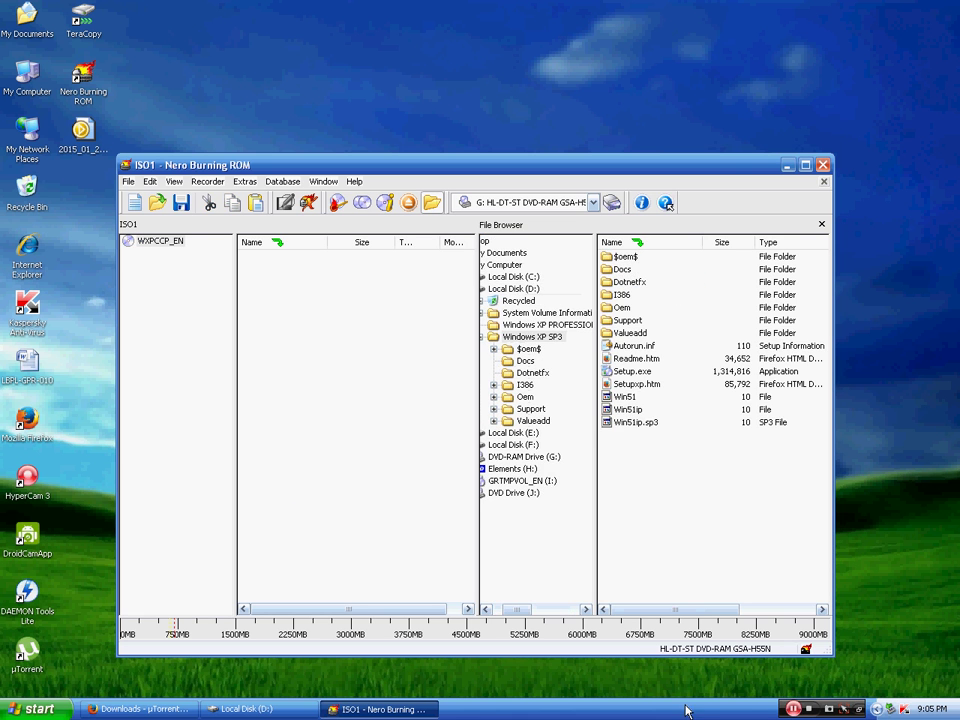
key(ctrl+a)
drag(628, 320, 329, 334)
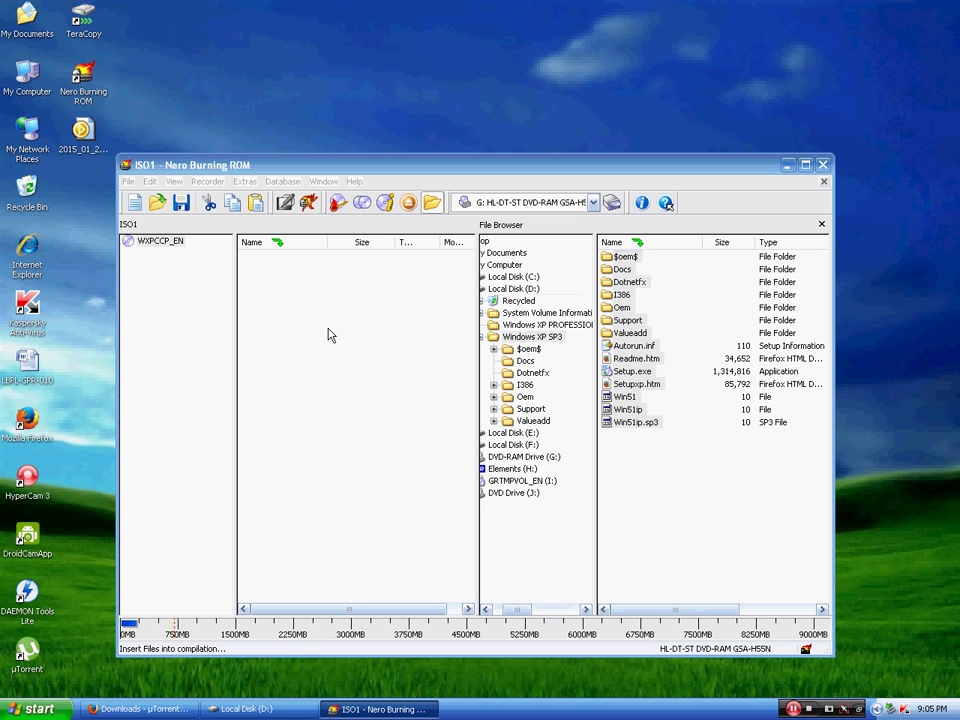